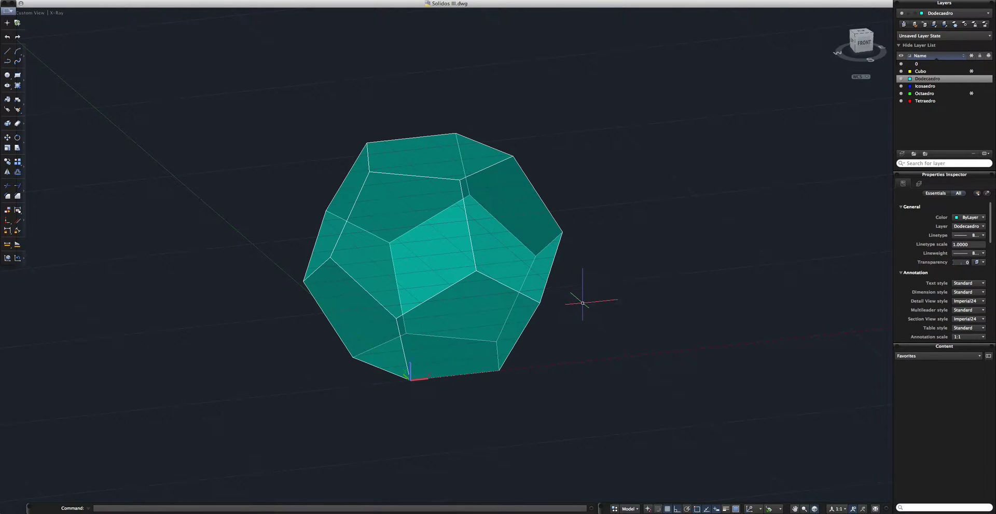
Erase the existing teal dodecahedron by window-selecting all of its regions
{"action": "scroll", "coordinate": [584, 303], "scroll_direction": "down", "scroll_amount": 3}
{"action": "mouse_move", "coordinate": [574, 303]}
{"action": "middle_mouse_down", "text": "shift"}
{"action": "mouse_move", "coordinate": [552, 318]}
{"action": "mouse_move", "coordinate": [445, 332]}
{"action": "mouse_move", "coordinate": [500, 283]}
{"action": "mouse_move", "coordinate": [596, 354]}
{"action": "mouse_move", "coordinate": [616, 338]}
{"action": "mouse_move", "coordinate": [581, 315]}
{"action": "middle_mouse_up", "text": "shift"}
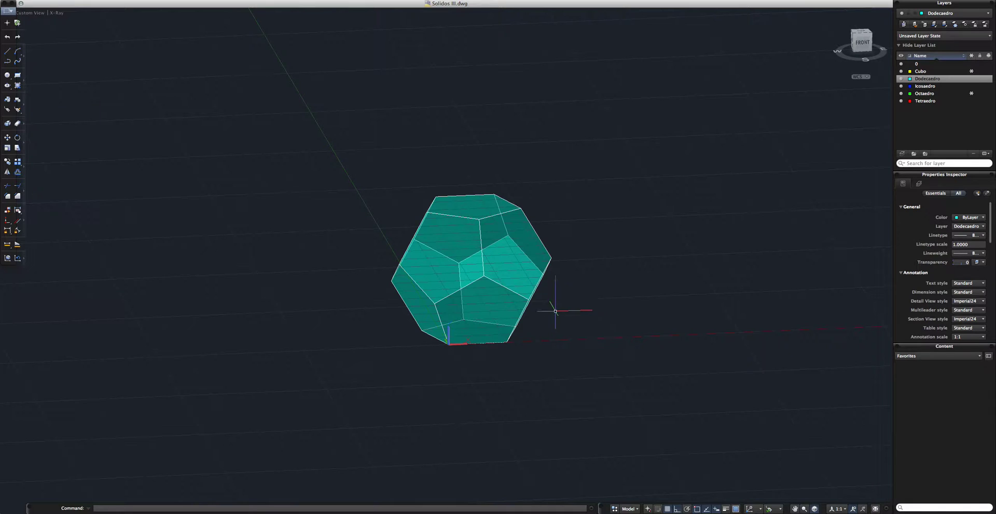
{"action": "mouse_move", "coordinate": [556, 311]}
{"action": "middle_mouse_down", "text": "shift"}
{"action": "mouse_move", "coordinate": [612, 338]}
{"action": "mouse_move", "coordinate": [630, 363]}
{"action": "mouse_move", "coordinate": [649, 363]}
{"action": "mouse_move", "coordinate": [612, 361]}
{"action": "mouse_move", "coordinate": [631, 385]}
{"action": "mouse_move", "coordinate": [591, 370]}
{"action": "mouse_move", "coordinate": [625, 360]}
{"action": "mouse_move", "coordinate": [665, 382]}
{"action": "mouse_move", "coordinate": [601, 349]}
{"action": "mouse_move", "coordinate": [545, 292]}
{"action": "mouse_move", "coordinate": [487, 291]}
{"action": "mouse_move", "coordinate": [579, 360]}
{"action": "mouse_move", "coordinate": [614, 336]}
{"action": "mouse_move", "coordinate": [607, 306]}
{"action": "mouse_move", "coordinate": [601, 316]}
{"action": "mouse_move", "coordinate": [656, 329]}
{"action": "mouse_move", "coordinate": [596, 371]}
{"action": "mouse_move", "coordinate": [558, 338]}
{"action": "mouse_move", "coordinate": [572, 342]}
{"action": "mouse_move", "coordinate": [572, 325]}
{"action": "mouse_move", "coordinate": [600, 344]}
{"action": "mouse_move", "coordinate": [550, 386]}
{"action": "mouse_move", "coordinate": [612, 398]}
{"action": "middle_mouse_up", "text": "shift"}
{"action": "left_click_drag", "start_coordinate": [704, 433], "coordinate": [334, 114]}
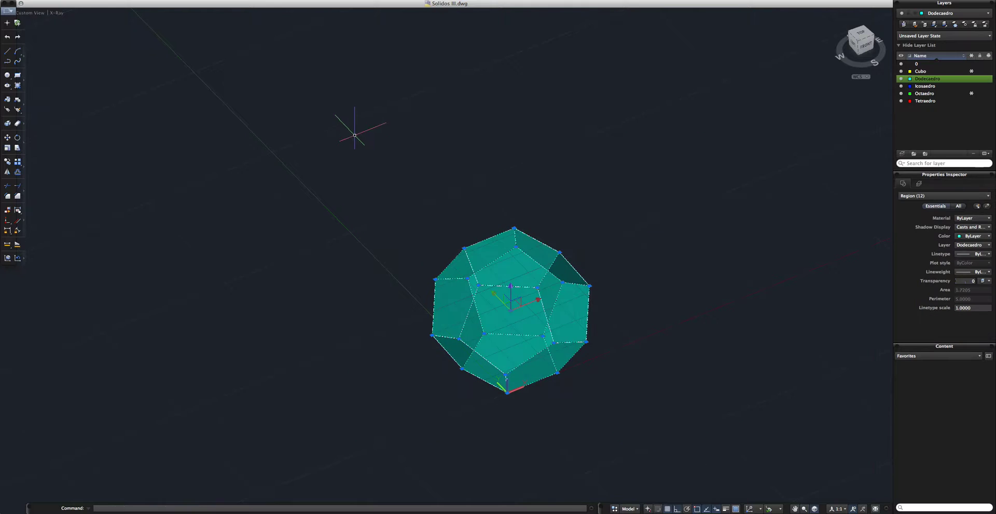
{"action": "key", "text": "Delete"}
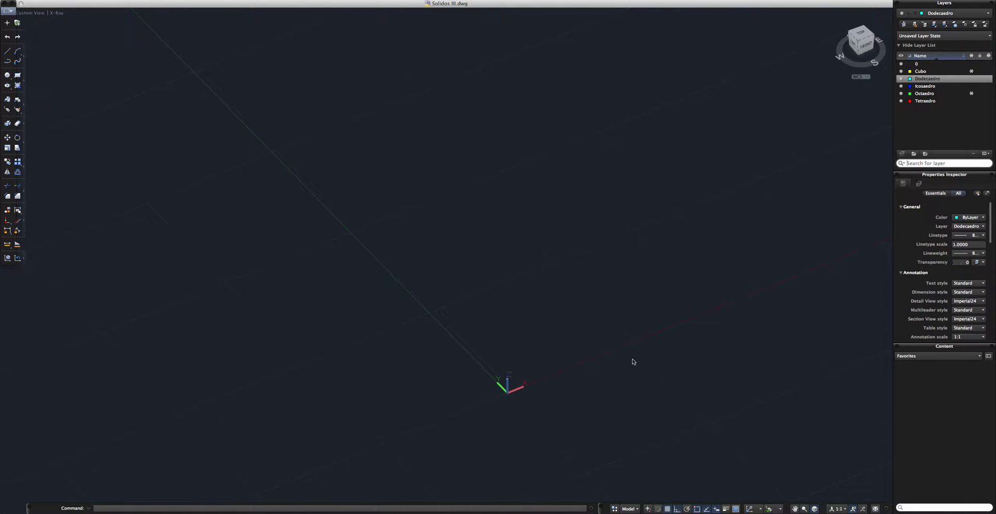
Draw a 5-sided polygon by edge, starting at 0,0 with edge length 1
{"action": "middle_click_drag", "start_coordinate": [602, 326], "coordinate": [547, 323], "text": "shift"}
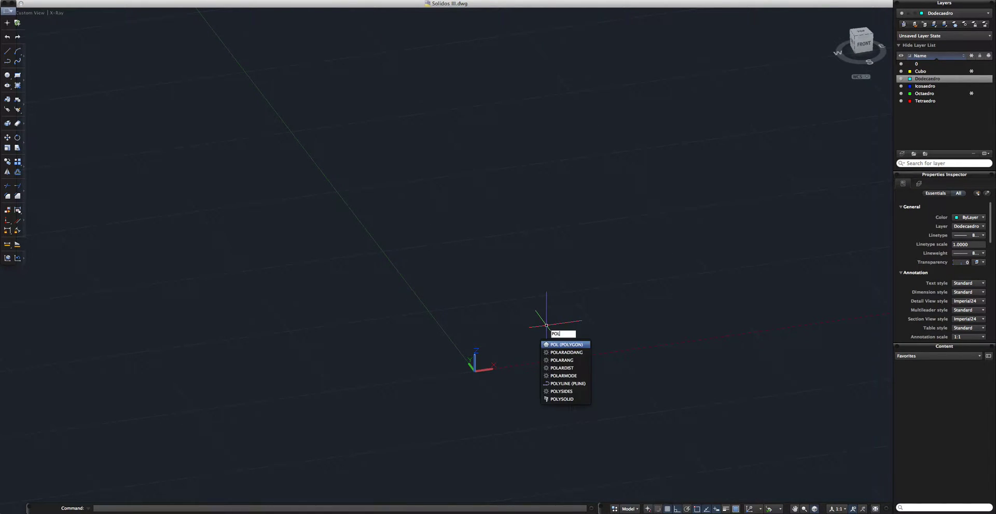
{"action": "type", "text": "yg"}
{"action": "key", "text": "Return"}
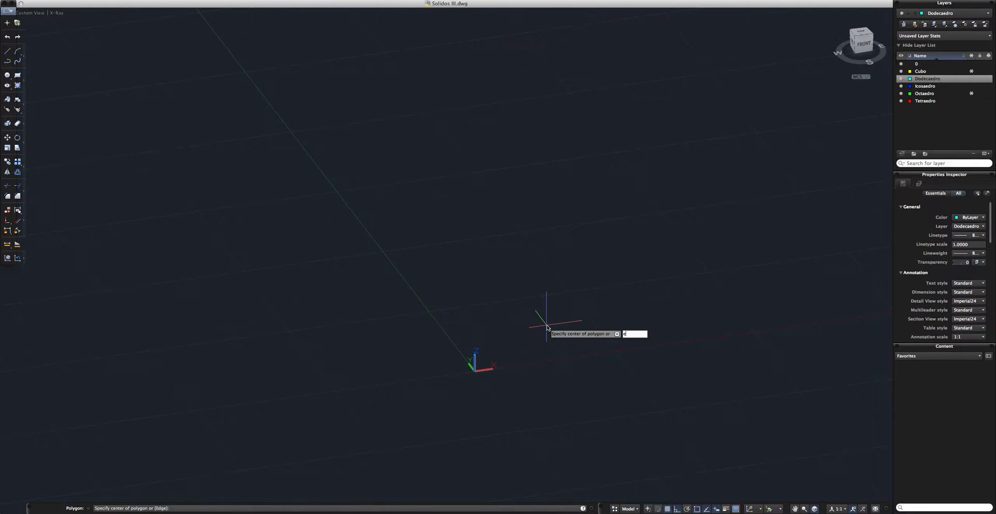
{"action": "key", "text": "Return"}
{"action": "key", "text": "Return"}
{"action": "type", "text": "1"}
{"action": "key", "text": "Tab"}
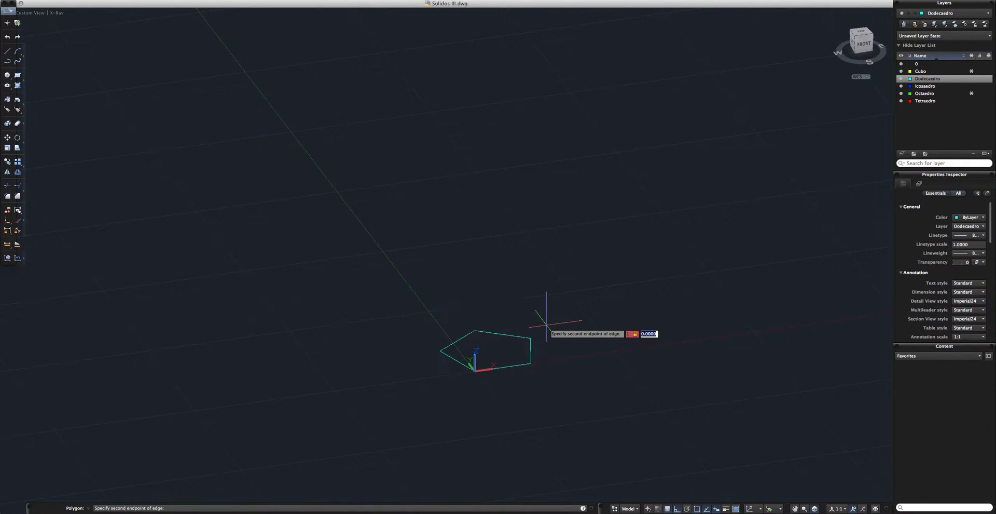
{"action": "type", "text": "0"}
{"action": "key", "text": "Return"}
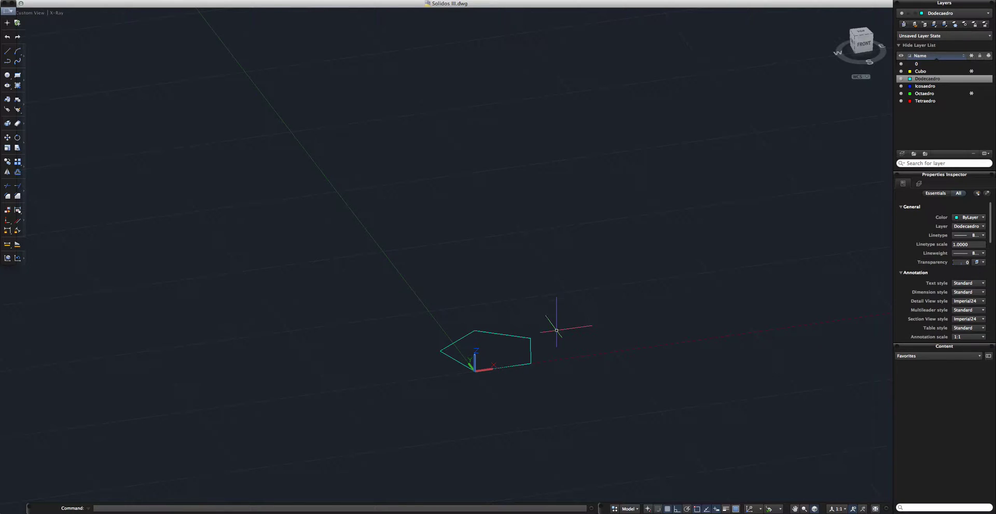
Convert the pentagon outline into a region
{"action": "middle_click_drag", "start_coordinate": [540, 333], "coordinate": [597, 334], "text": "shift"}
{"action": "scroll", "coordinate": [545, 316], "scroll_direction": "up", "scroll_amount": 5}
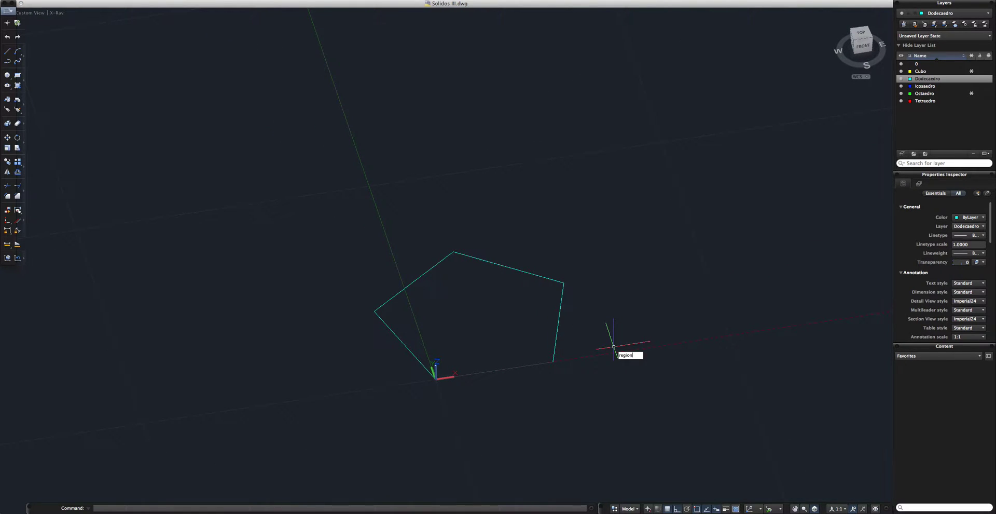
{"action": "key", "text": "Return"}
{"action": "left_click", "coordinate": [558, 324]}
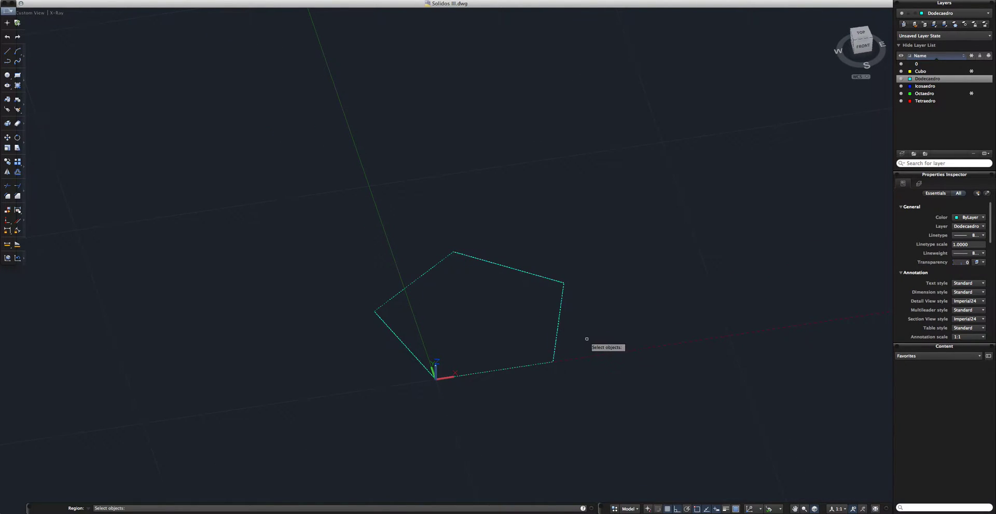
{"action": "key", "text": "Return"}
{"action": "middle_click_drag", "start_coordinate": [585, 339], "coordinate": [523, 344], "text": "shift"}
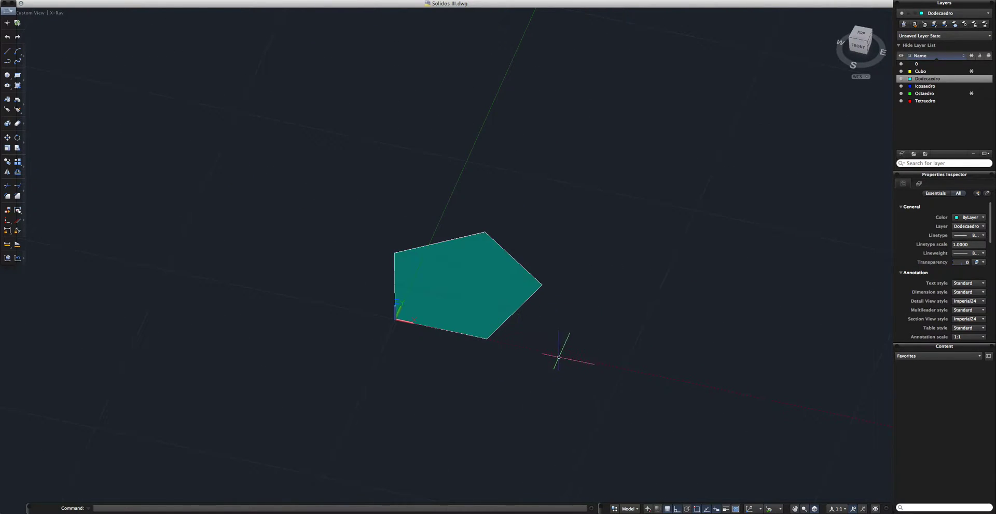
Draw a 3P circle through the pentagon's lower-left, lower-right and right vertices
{"action": "key", "text": "Return"}
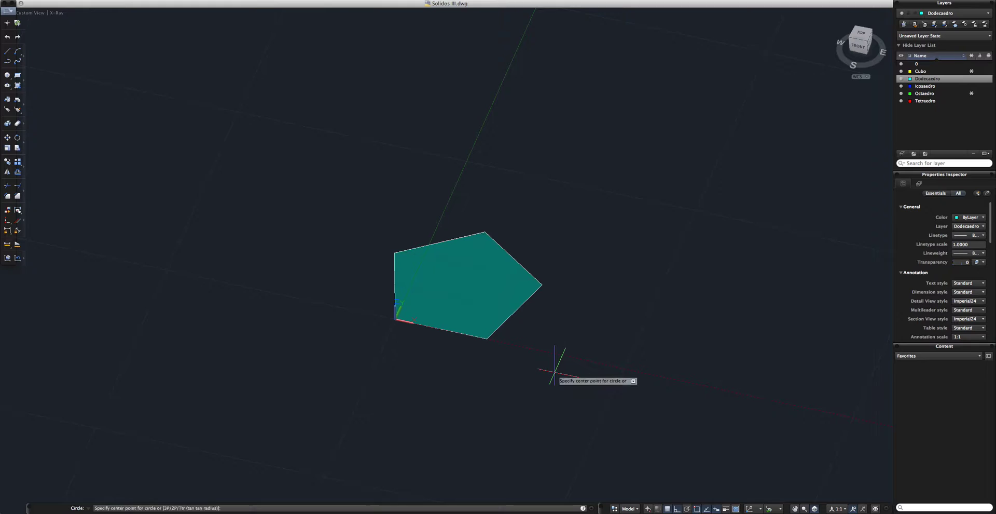
{"action": "type", "text": "3p"}
{"action": "key", "text": "Return"}
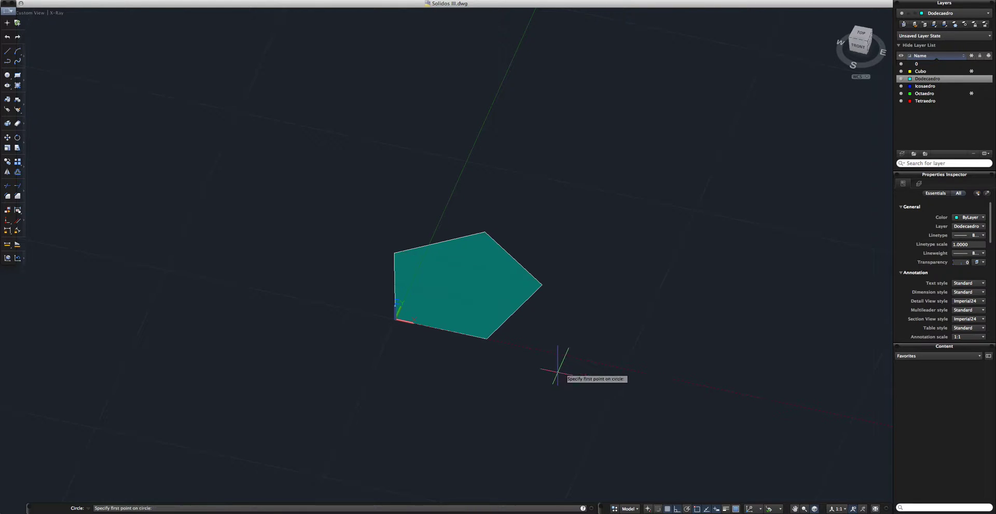
{"action": "left_click", "coordinate": [397, 320]}
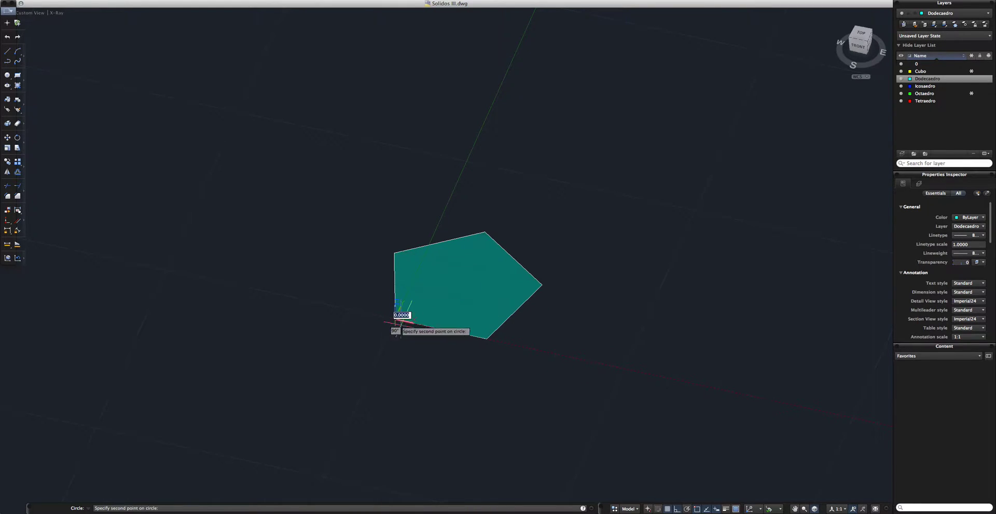
{"action": "left_click", "coordinate": [487, 338]}
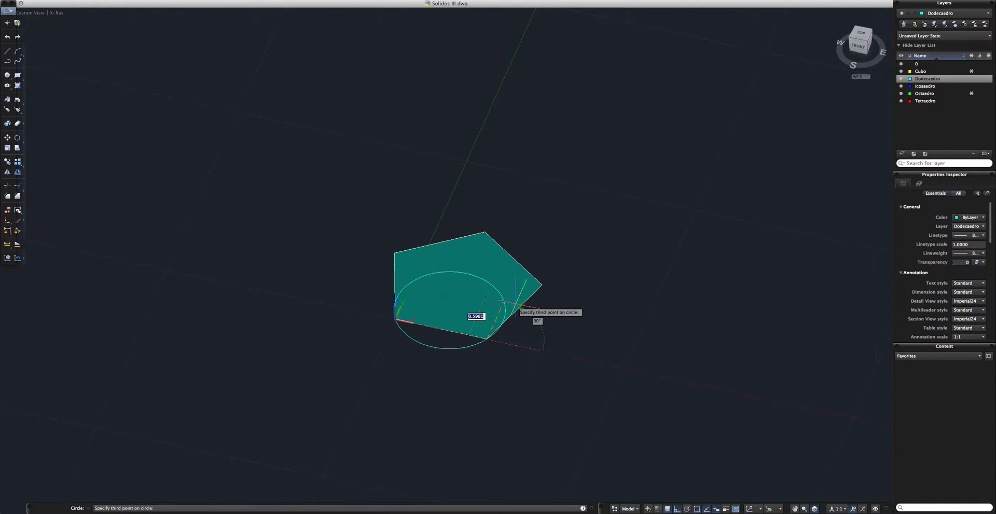
{"action": "left_click", "coordinate": [543, 285]}
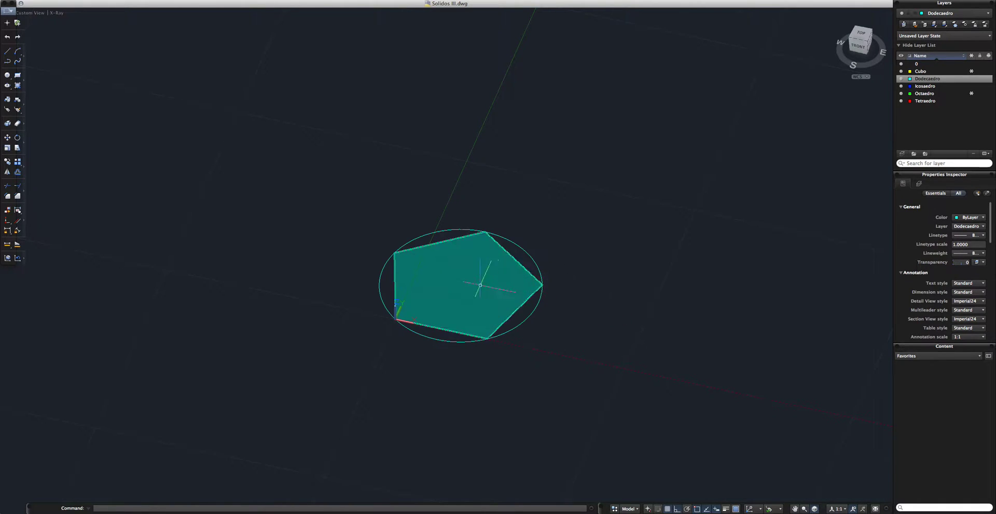
{"action": "scroll", "coordinate": [548, 325], "scroll_direction": "up", "scroll_amount": 2}
{"action": "scroll", "coordinate": [549, 326], "scroll_direction": "down", "scroll_amount": 2}
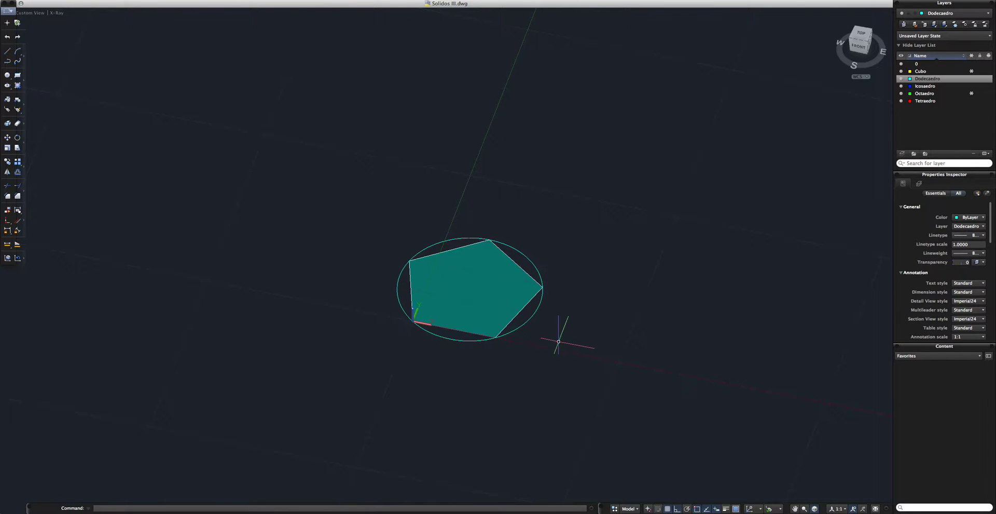
{"action": "mouse_move", "coordinate": [516, 338]}
{"action": "middle_mouse_down", "text": "shift"}
{"action": "mouse_move", "coordinate": [561, 339]}
{"action": "mouse_move", "coordinate": [526, 356]}
{"action": "mouse_move", "coordinate": [503, 338]}
{"action": "middle_mouse_up", "text": "shift"}
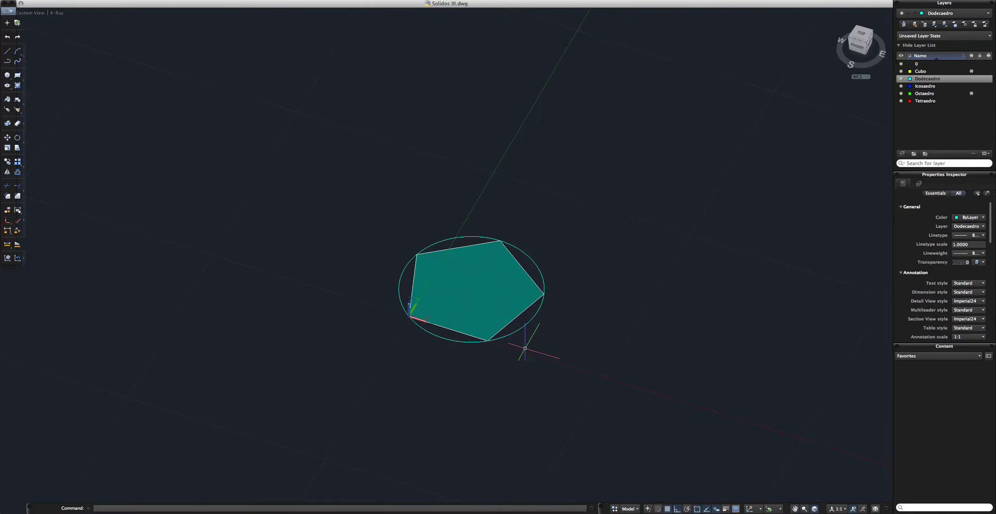
Mirror the pentagon across its bottom-right edge, keeping the original
{"action": "key", "text": "Return"}
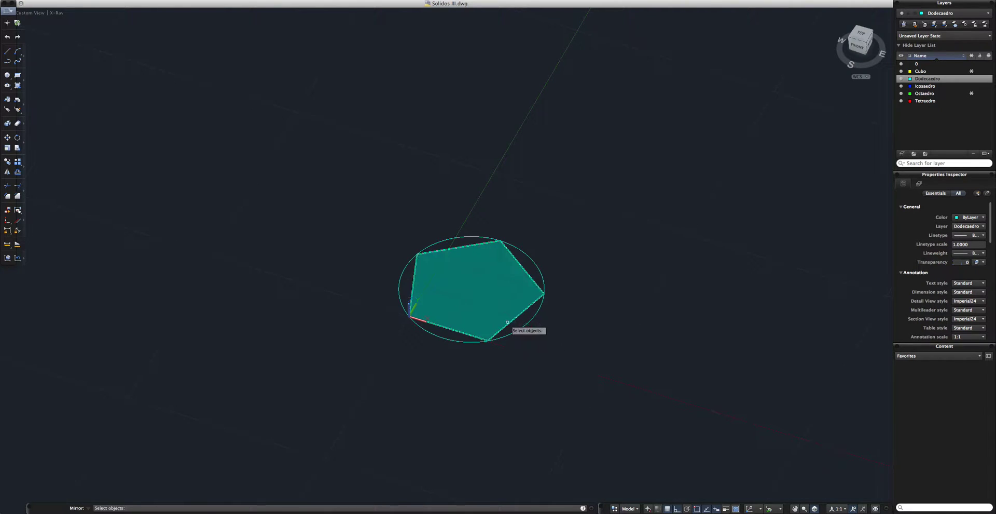
{"action": "left_click", "coordinate": [504, 339]}
{"action": "key", "text": "Return"}
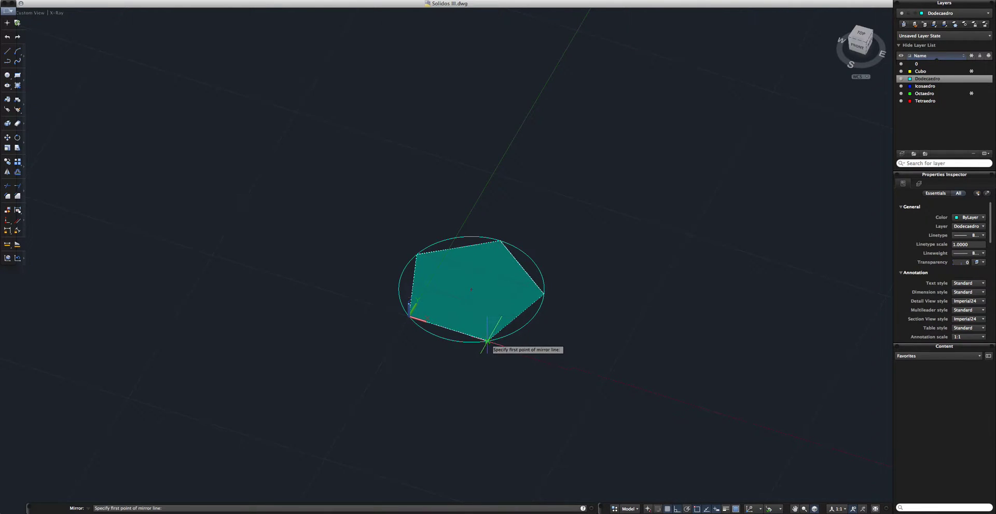
{"action": "left_click", "coordinate": [488, 340]}
{"action": "left_click", "coordinate": [544, 295]}
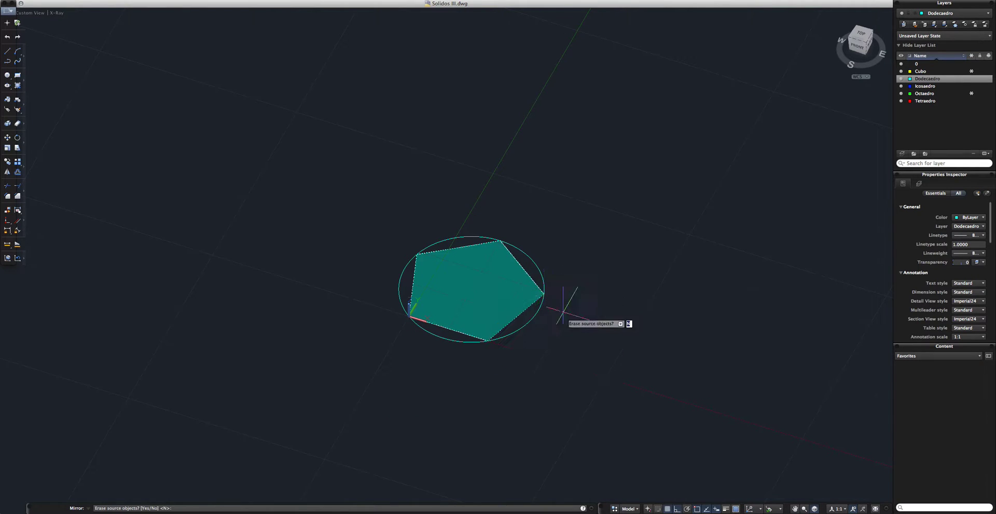
{"action": "key", "text": "Return"}
Mirror the original pentagon across its bottom-left edge, keeping the source
{"action": "key", "text": "Return"}
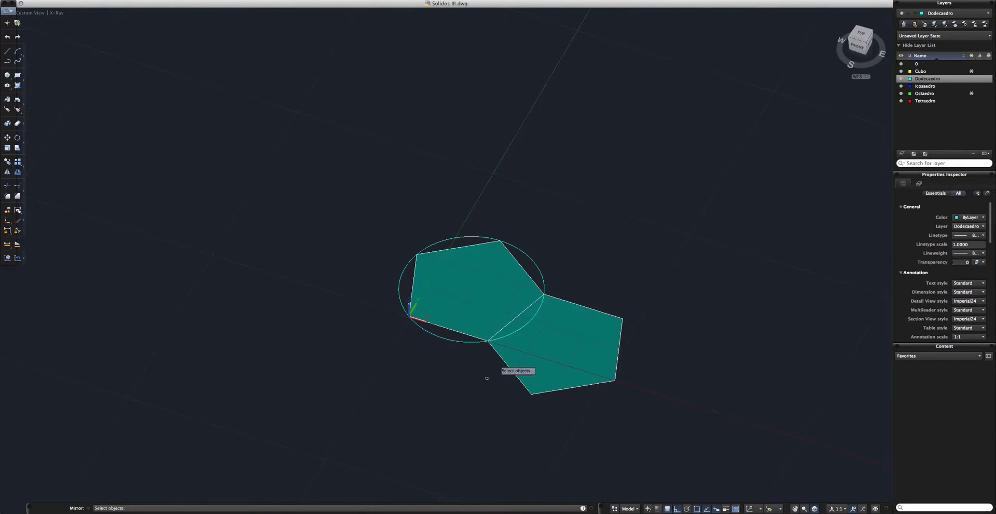
{"action": "left_click", "coordinate": [472, 337]}
{"action": "key", "text": "Return"}
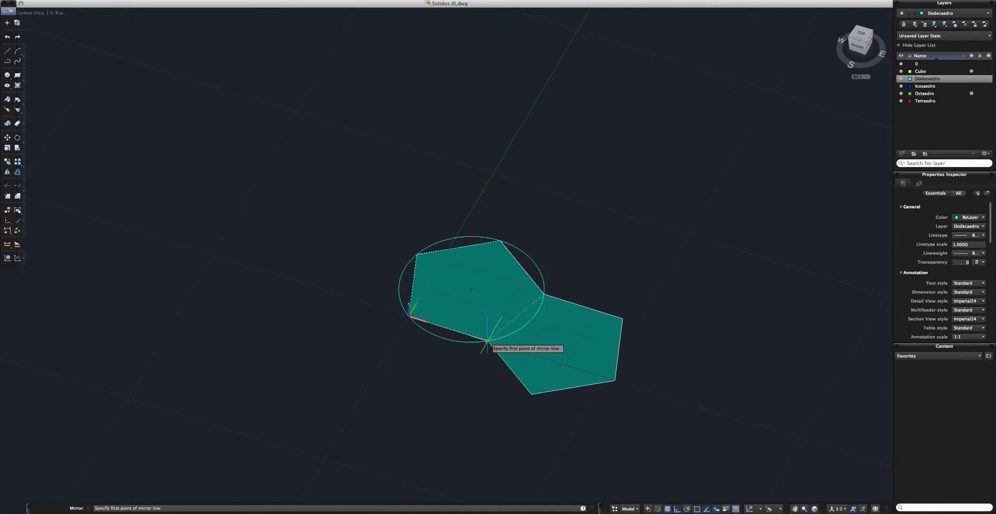
{"action": "left_click", "coordinate": [488, 341]}
{"action": "left_click", "coordinate": [410, 317]}
{"action": "key", "text": "Return"}
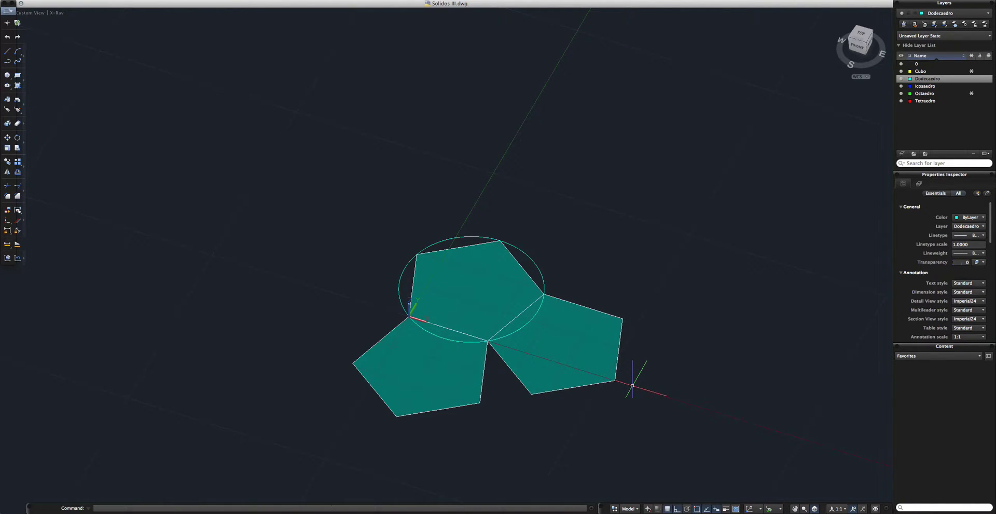
{"action": "mouse_move", "coordinate": [585, 419]}
{"action": "middle_mouse_down", "text": "shift"}
{"action": "mouse_move", "coordinate": [494, 399]}
{"action": "mouse_move", "coordinate": [521, 411]}
{"action": "middle_mouse_up", "text": "shift"}
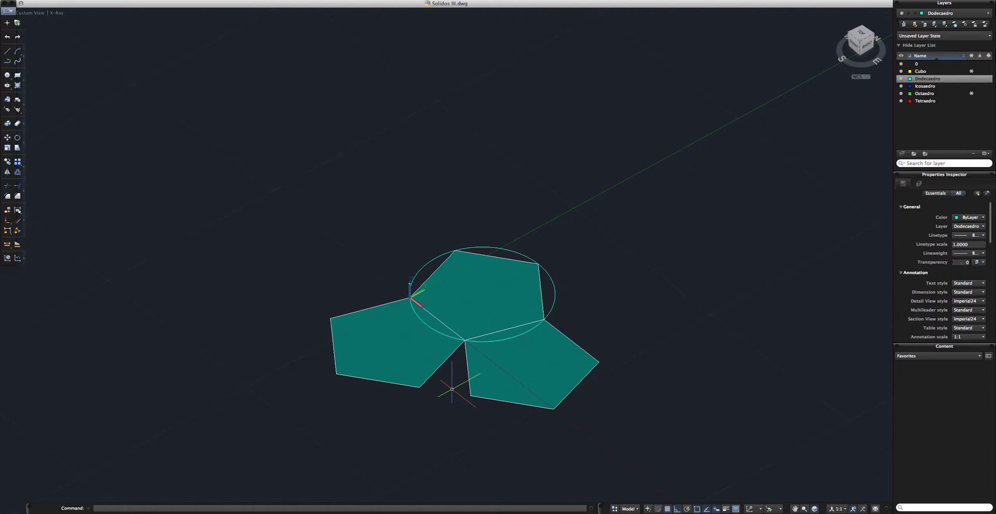
Place an infinite construction line from a pentagon vertex through the lower-right vertex
{"action": "type", "text": "l"}
{"action": "key", "text": "Return"}
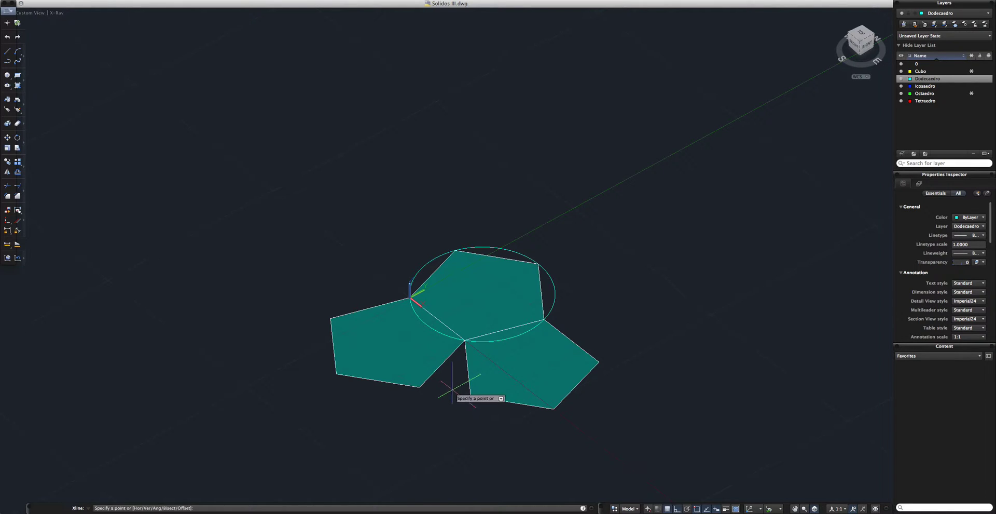
{"action": "left_click", "coordinate": [464, 340]}
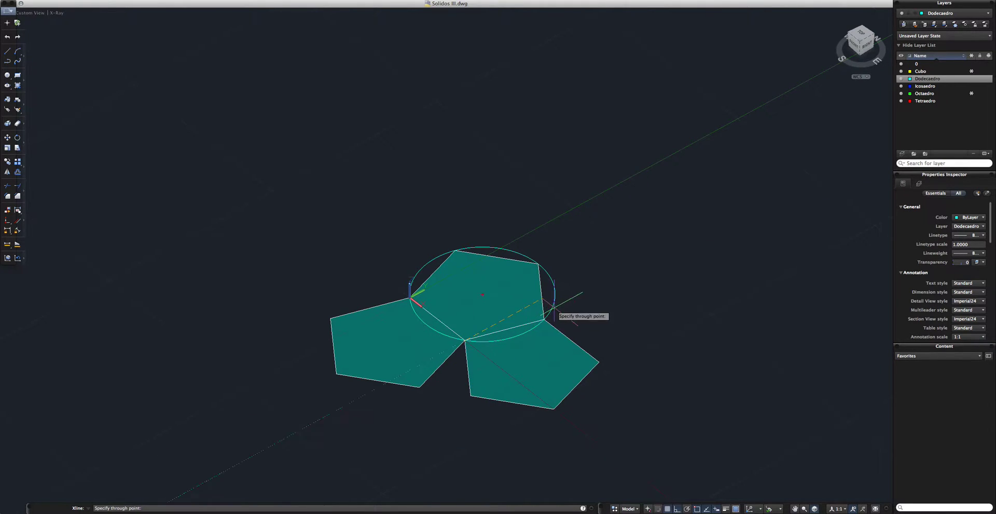
{"action": "left_click", "coordinate": [554, 408]}
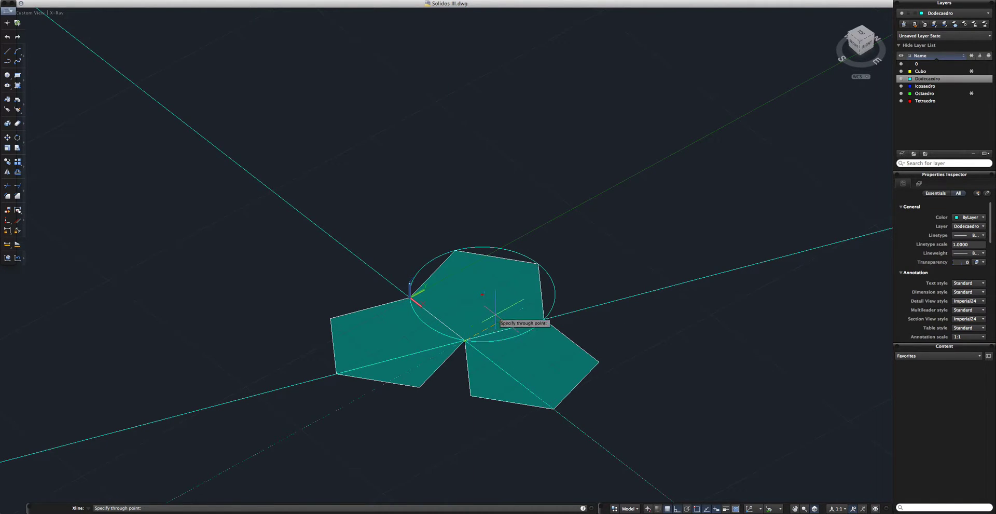
{"action": "key", "text": "Escape"}
{"action": "scroll", "coordinate": [482, 363], "scroll_direction": "down", "scroll_amount": 3}
{"action": "scroll", "coordinate": [483, 363], "scroll_direction": "up", "scroll_amount": 3}
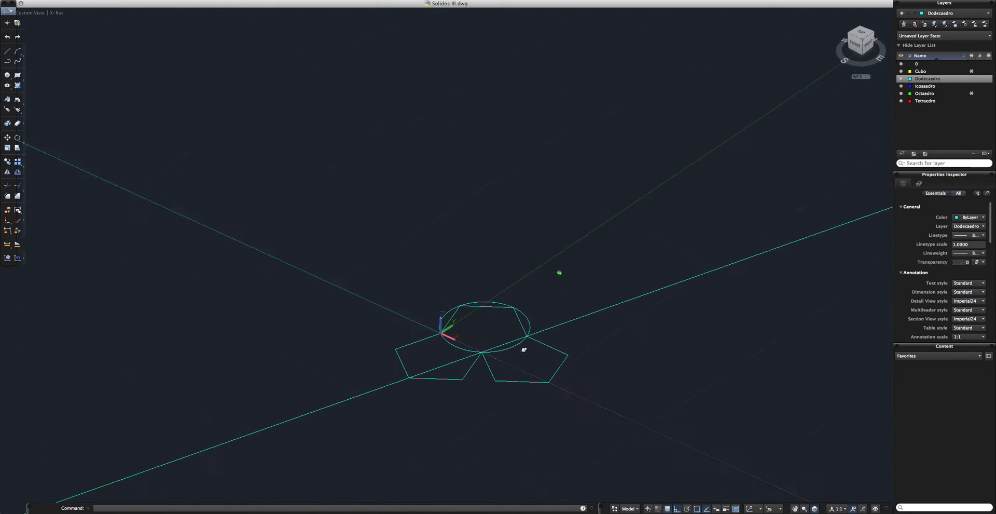
{"action": "scroll", "coordinate": [475, 360], "scroll_direction": "up", "scroll_amount": 4}
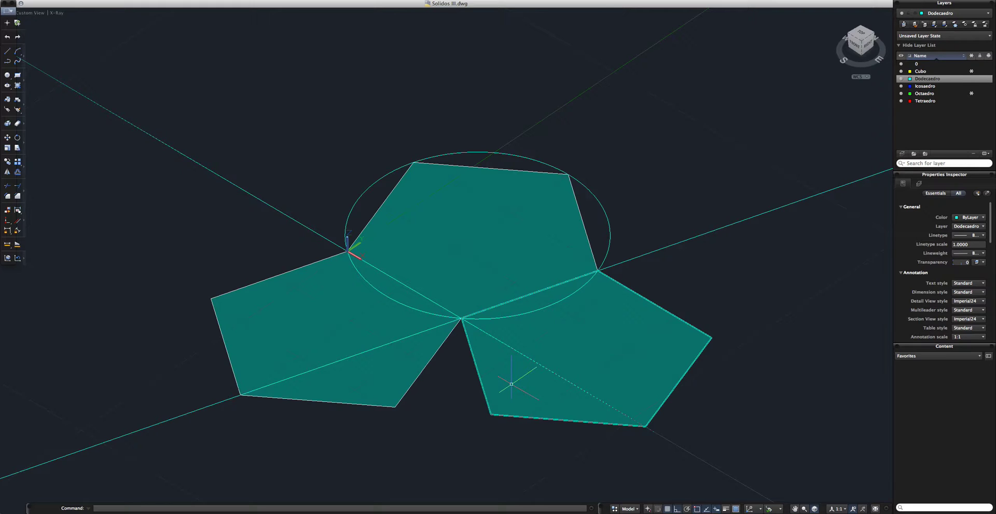
Draw two helper lines across the gap, snapped to the lower pentagons' vertices
{"action": "key", "text": "Return"}
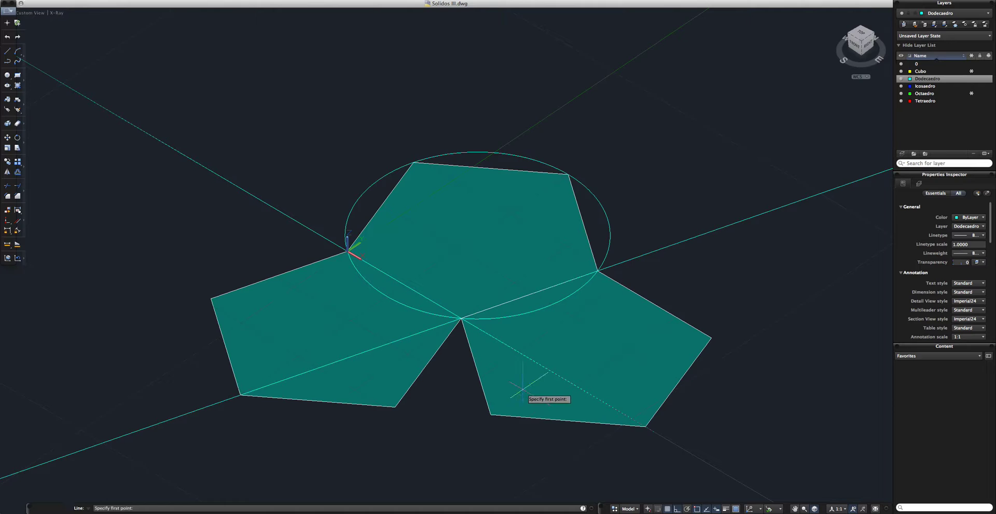
{"action": "left_click", "coordinate": [491, 414]}
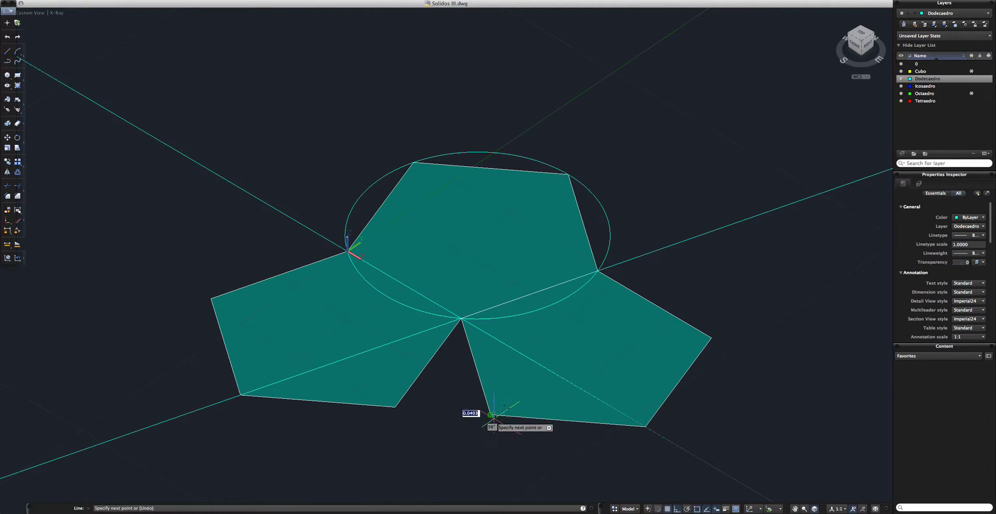
{"action": "left_click", "coordinate": [419, 332]}
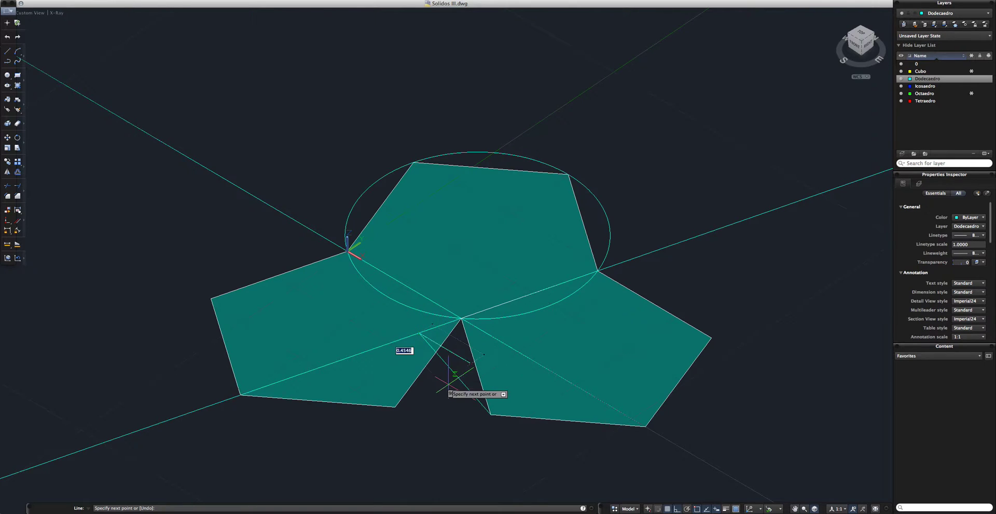
{"action": "left_click", "coordinate": [491, 414]}
{"action": "key", "text": "Return"}
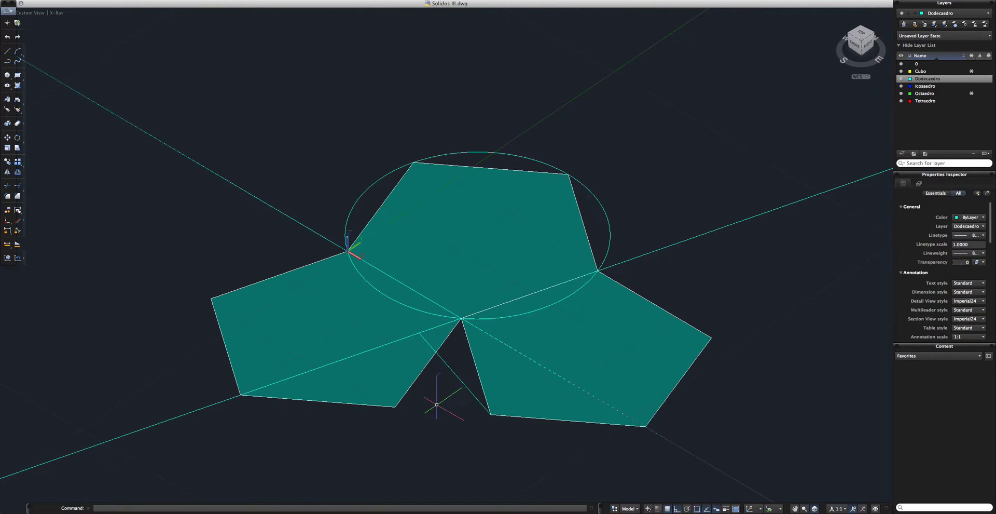
{"action": "key", "text": "Return"}
{"action": "left_click", "coordinate": [395, 406]}
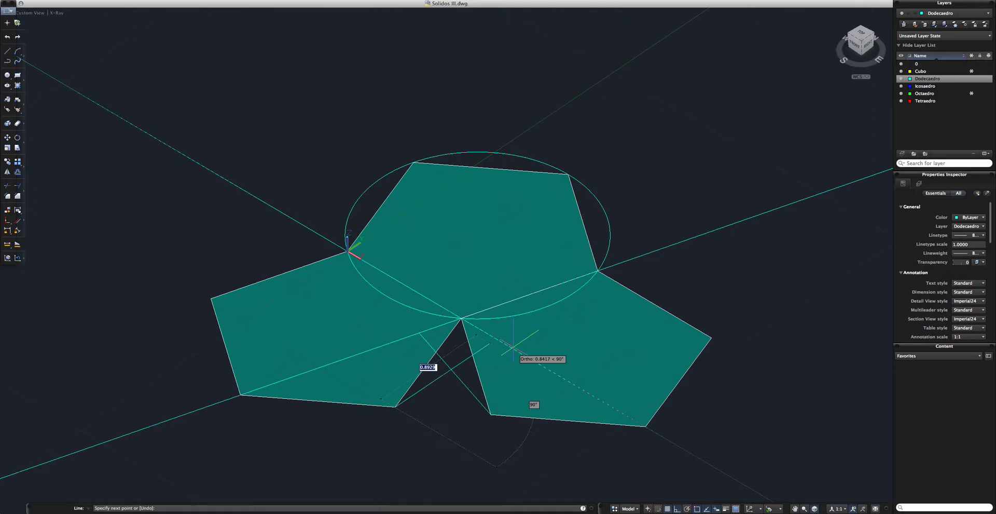
{"action": "left_click", "coordinate": [513, 346]}
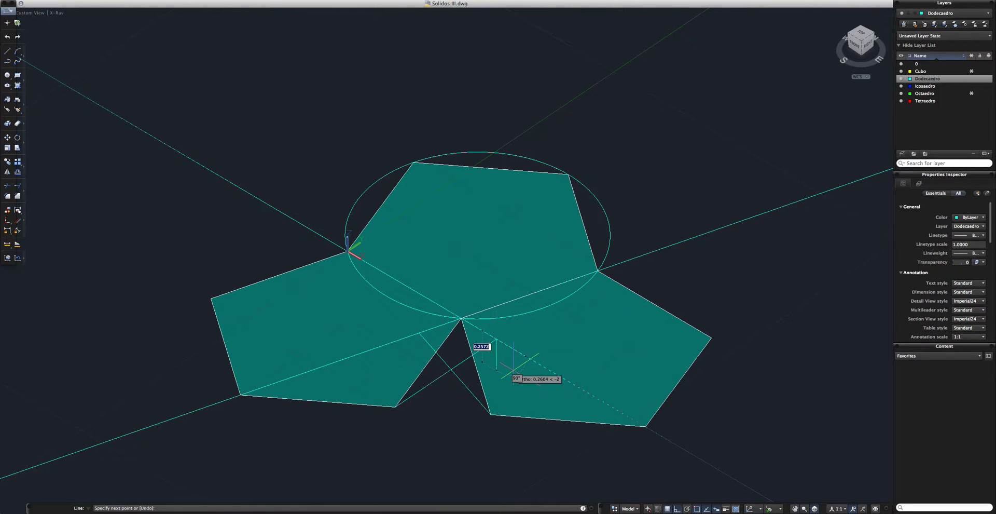
{"action": "key", "text": "Escape"}
{"action": "scroll", "coordinate": [519, 363], "scroll_direction": "down", "scroll_amount": 2}
{"action": "mouse_move", "coordinate": [525, 358]}
{"action": "middle_mouse_down", "text": "shift"}
{"action": "mouse_move", "coordinate": [469, 341]}
{"action": "mouse_move", "coordinate": [527, 380]}
{"action": "mouse_move", "coordinate": [527, 363]}
{"action": "mouse_move", "coordinate": [563, 341]}
{"action": "middle_mouse_up", "text": "shift"}
{"action": "scroll", "coordinate": [514, 365], "scroll_direction": "up", "scroll_amount": 2}
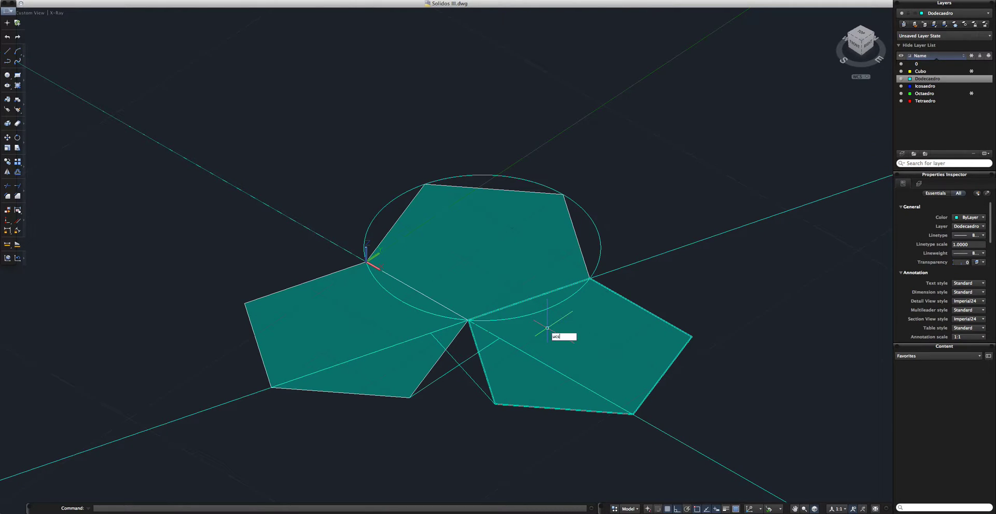
Define a UCS with its origin at the gap vertex and an upright XY plane
{"action": "key", "text": "Return"}
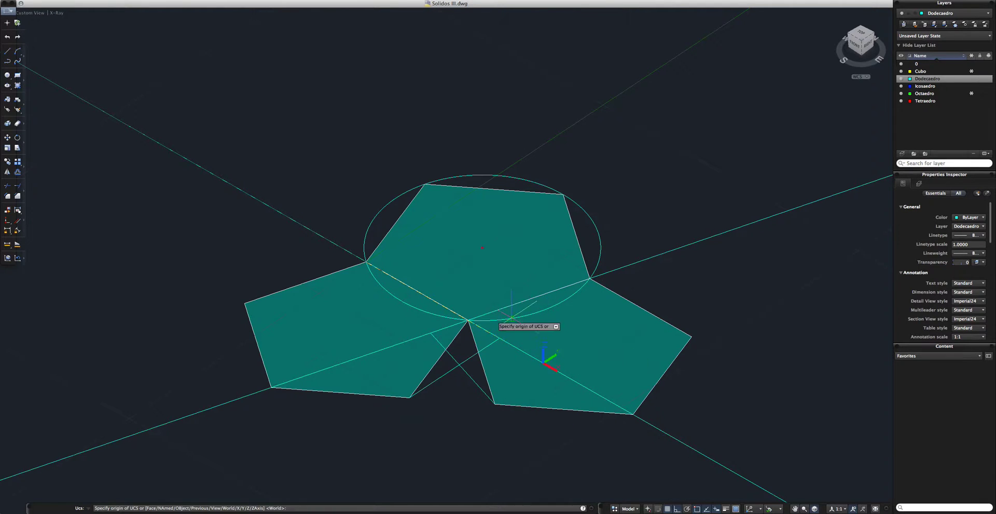
{"action": "left_click", "coordinate": [501, 339]}
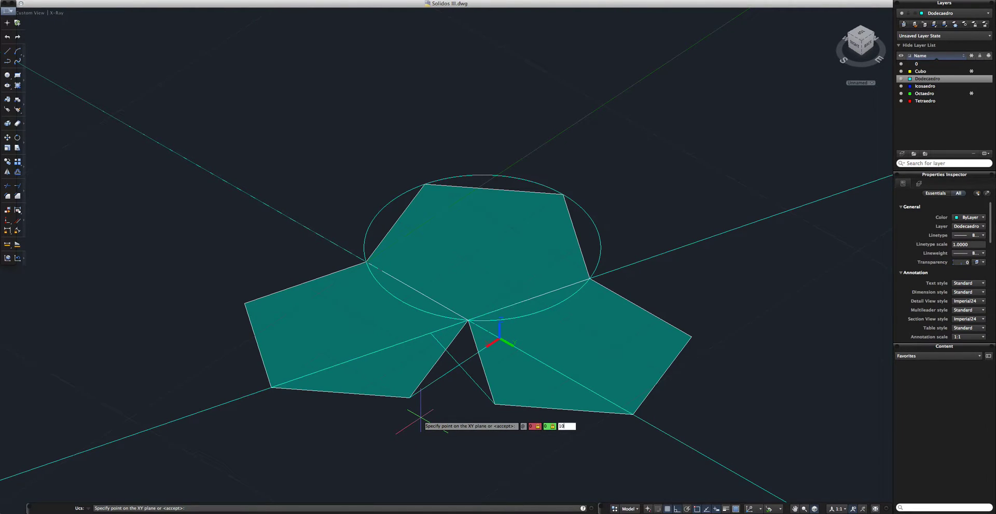
{"action": "key", "text": "Return"}
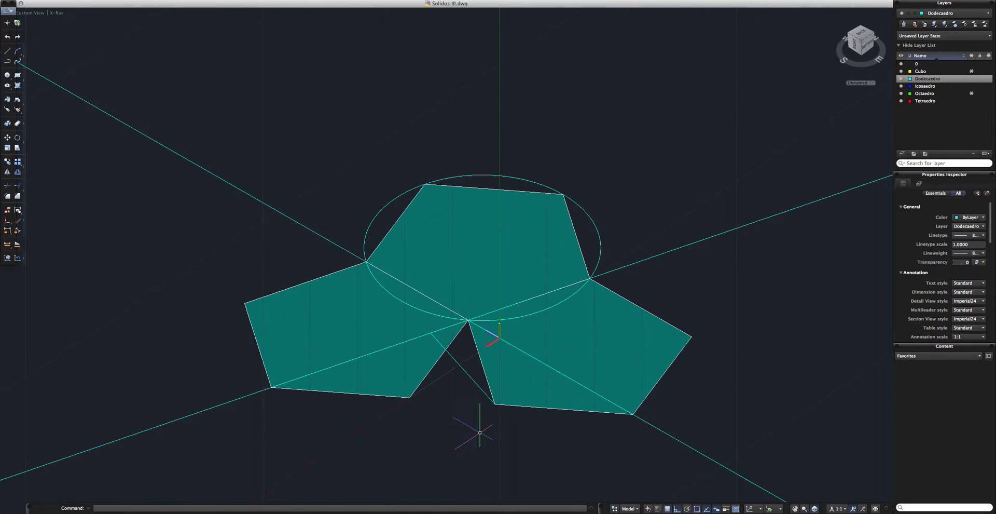
Draw an upright 0.9511-radius circle centred at the UCS origin, then reset the UCS
{"action": "type", "text": "c"}
{"action": "key", "text": "Return"}
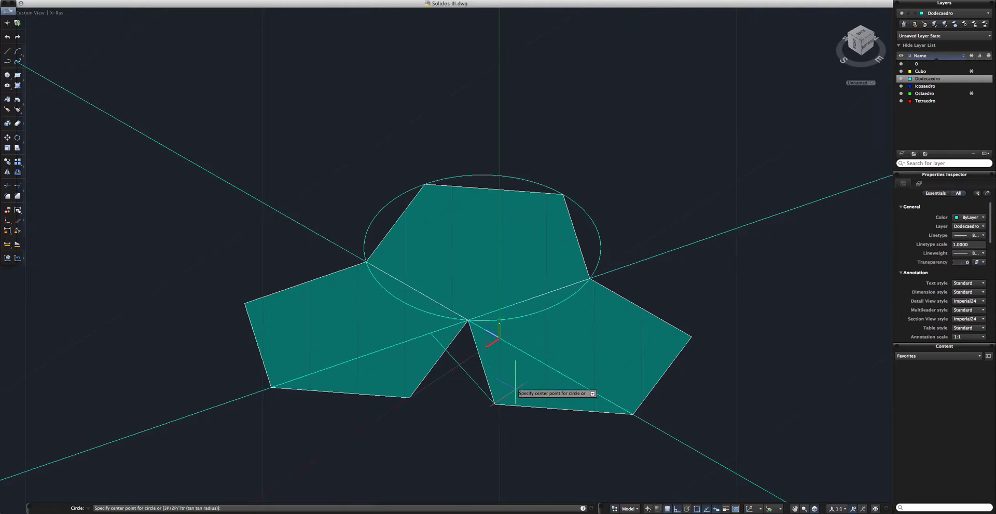
{"action": "left_click", "coordinate": [499, 337]}
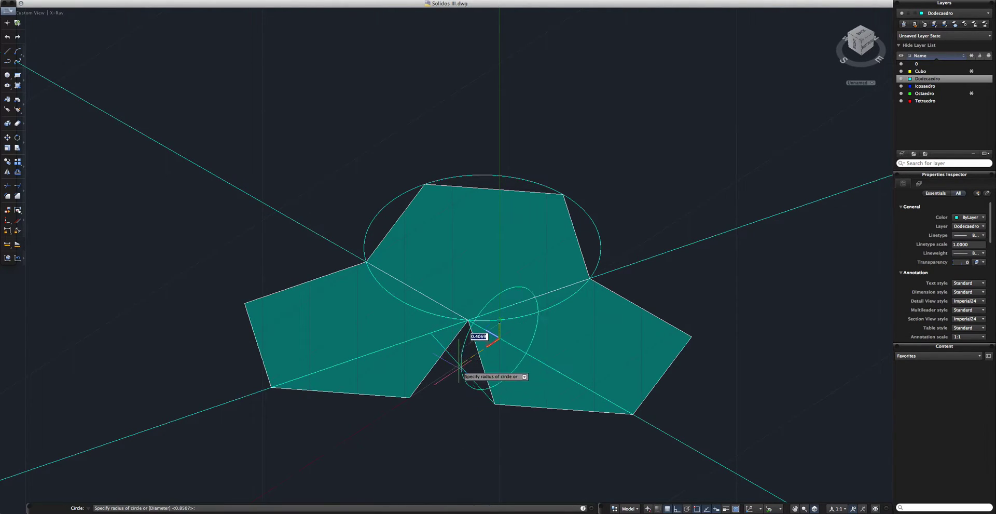
{"action": "left_click", "coordinate": [409, 398]}
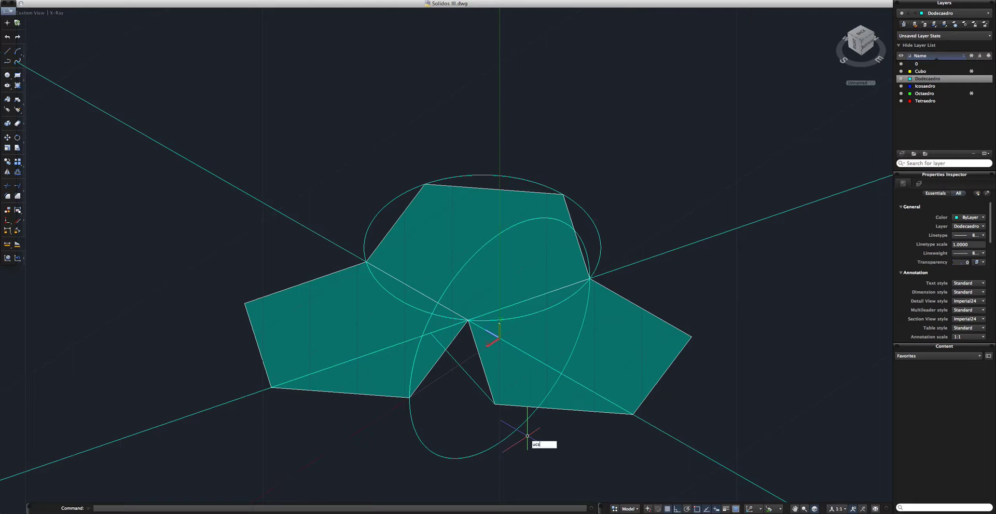
{"action": "key", "text": "Return"}
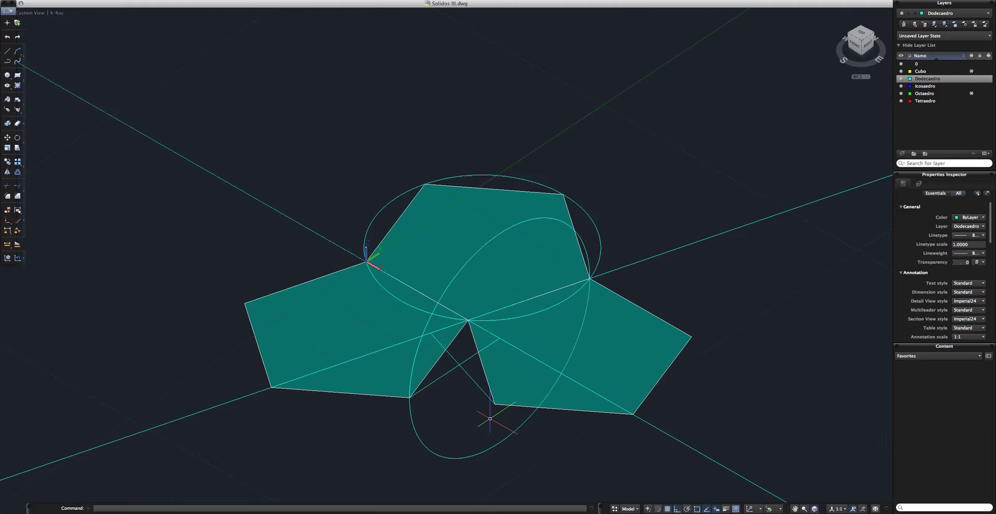
Define a UCS with its origin in the gap and X axis aimed at the pentagon vertex
{"action": "type", "text": "s"}
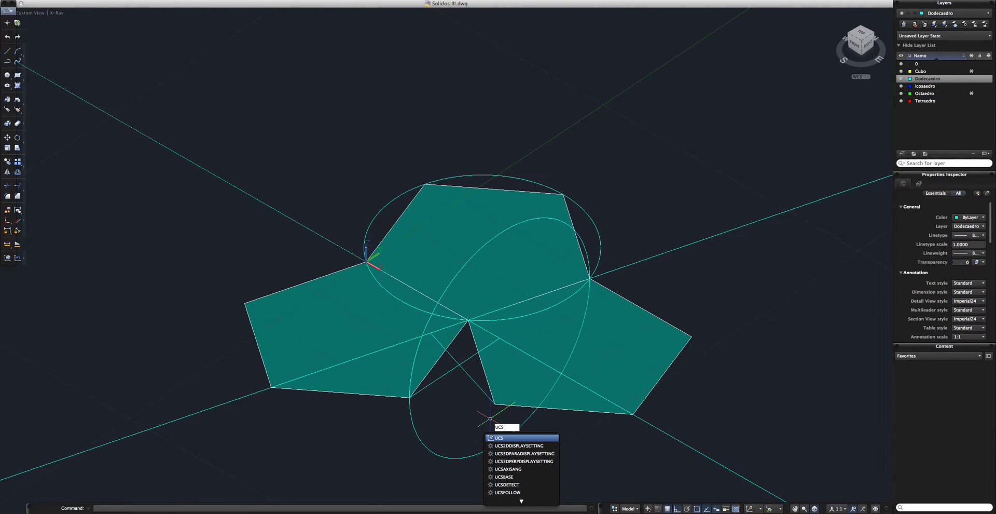
{"action": "key", "text": "Return"}
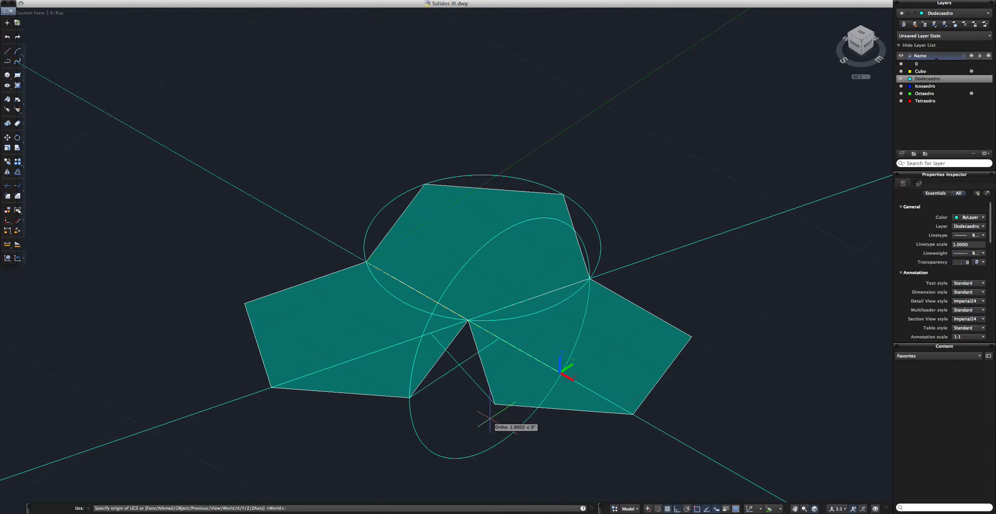
{"action": "left_click", "coordinate": [431, 332]}
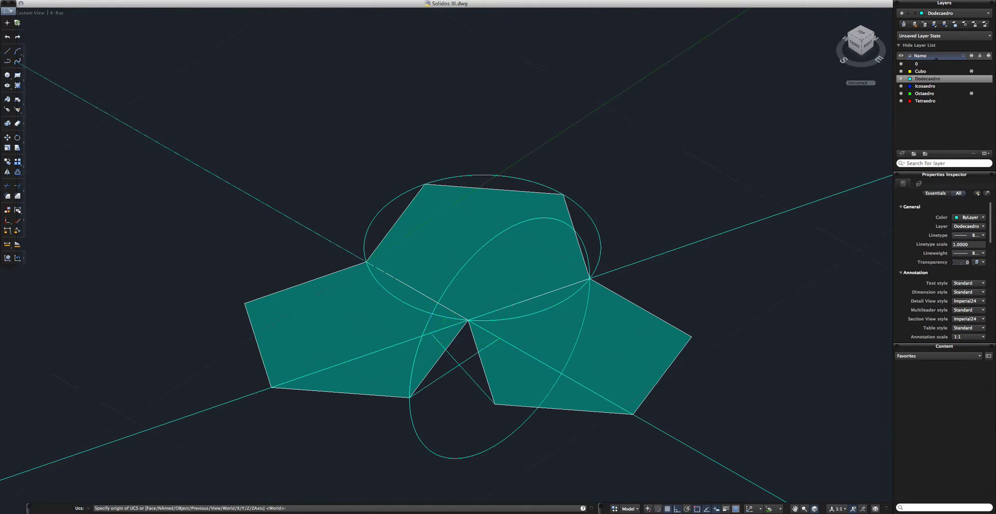
{"action": "left_click", "coordinate": [494, 404]}
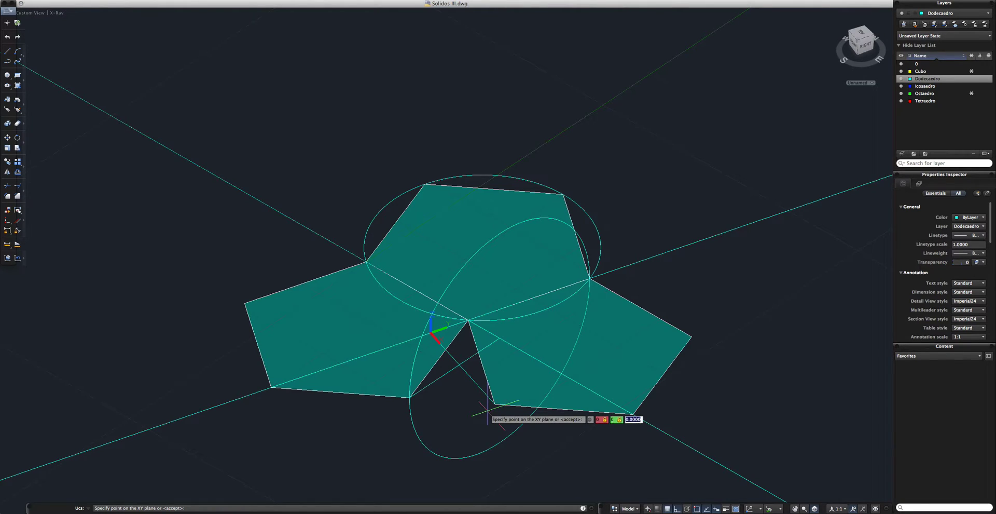
{"action": "left_click", "coordinate": [488, 412]}
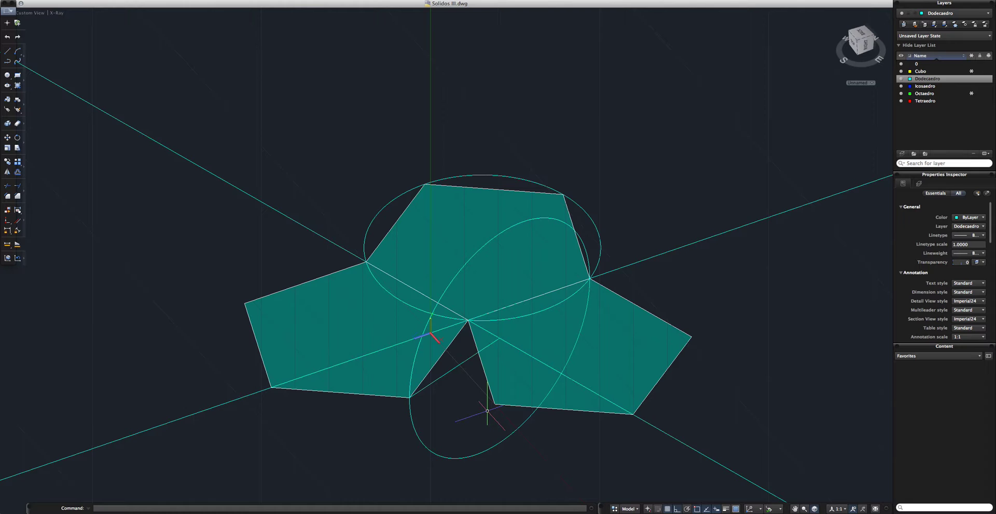
{"action": "mouse_move", "coordinate": [441, 340]}
{"action": "middle_mouse_down", "text": "shift"}
{"action": "mouse_move", "coordinate": [469, 358]}
{"action": "mouse_move", "coordinate": [459, 358]}
{"action": "middle_mouse_up", "text": "shift"}
Draw a second upright circle centred at the new UCS origin, crossing the first
{"action": "type", "text": "c"}
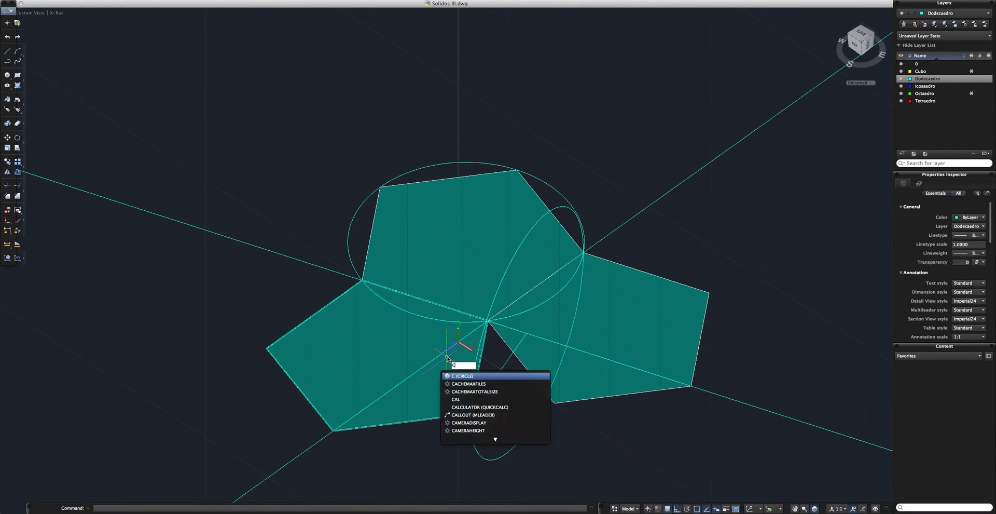
{"action": "key", "text": "Return"}
{"action": "left_click", "coordinate": [458, 343]}
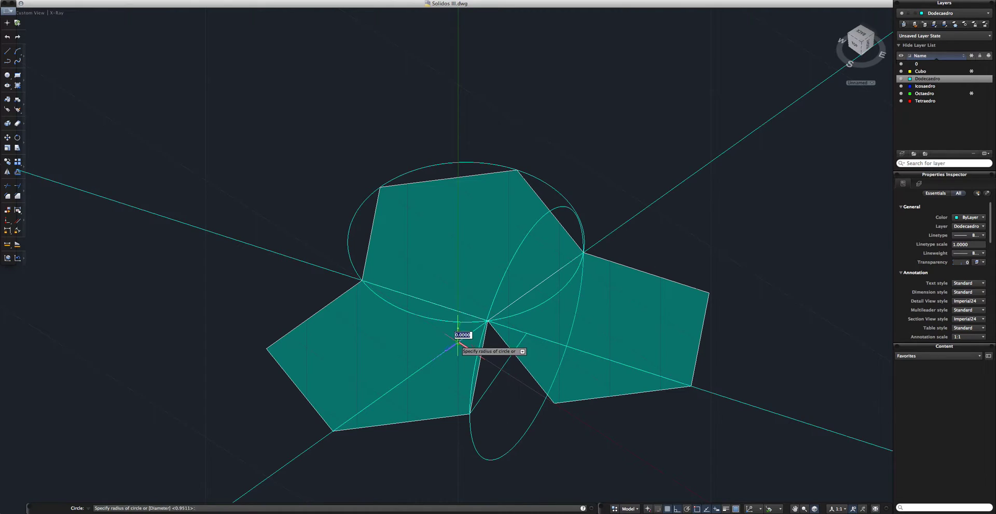
{"action": "left_click", "coordinate": [555, 403]}
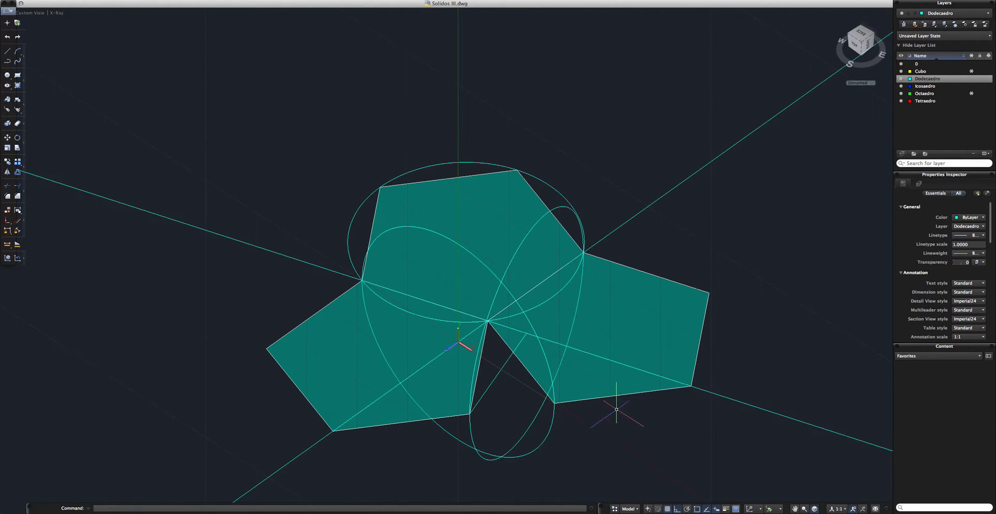
{"action": "middle_click_drag", "start_coordinate": [616, 407], "coordinate": [555, 389], "text": "shift"}
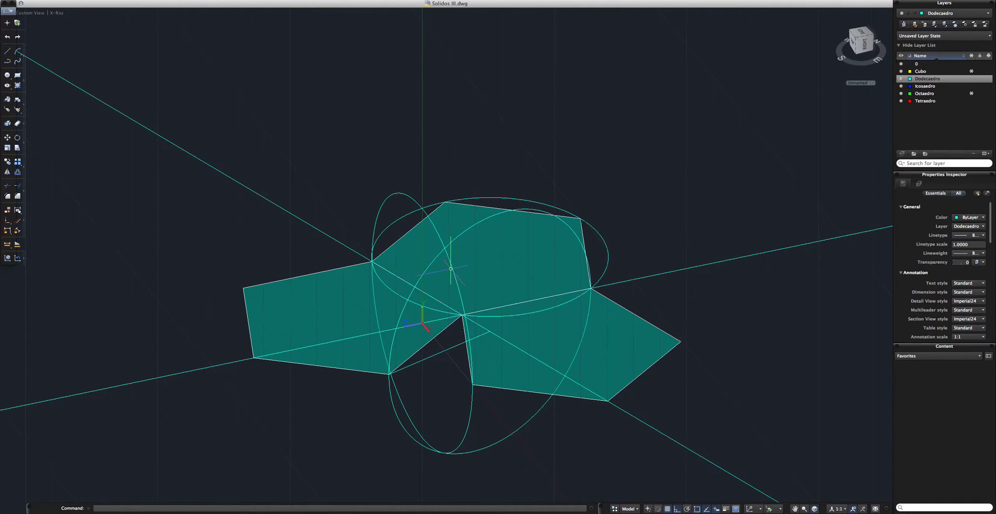
{"action": "mouse_move", "coordinate": [467, 290]}
{"action": "middle_mouse_down", "text": "shift"}
{"action": "mouse_move", "coordinate": [483, 324]}
{"action": "mouse_move", "coordinate": [509, 318]}
{"action": "mouse_move", "coordinate": [516, 302]}
{"action": "mouse_move", "coordinate": [558, 316]}
{"action": "mouse_move", "coordinate": [563, 350]}
{"action": "mouse_move", "coordinate": [445, 338]}
{"action": "middle_mouse_up", "text": "shift"}
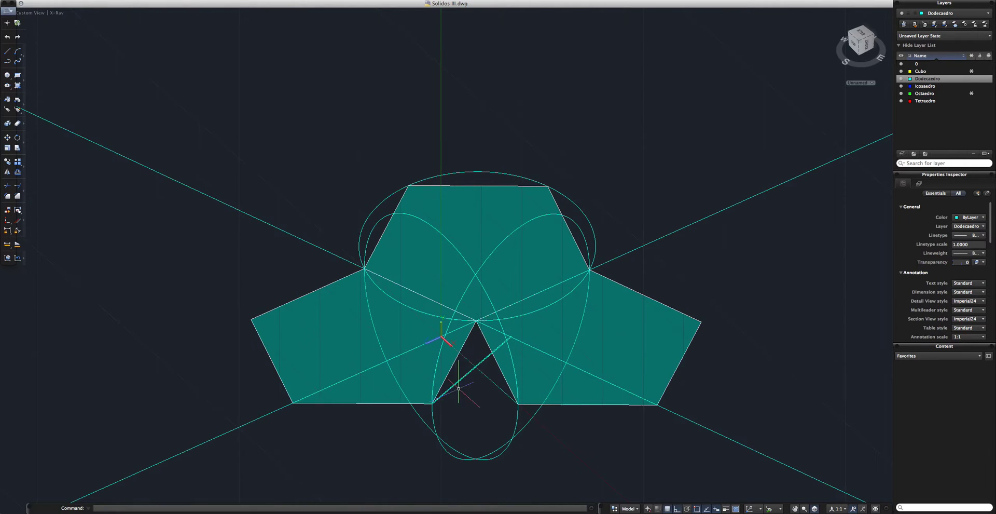
{"action": "left_click", "coordinate": [360, 403]}
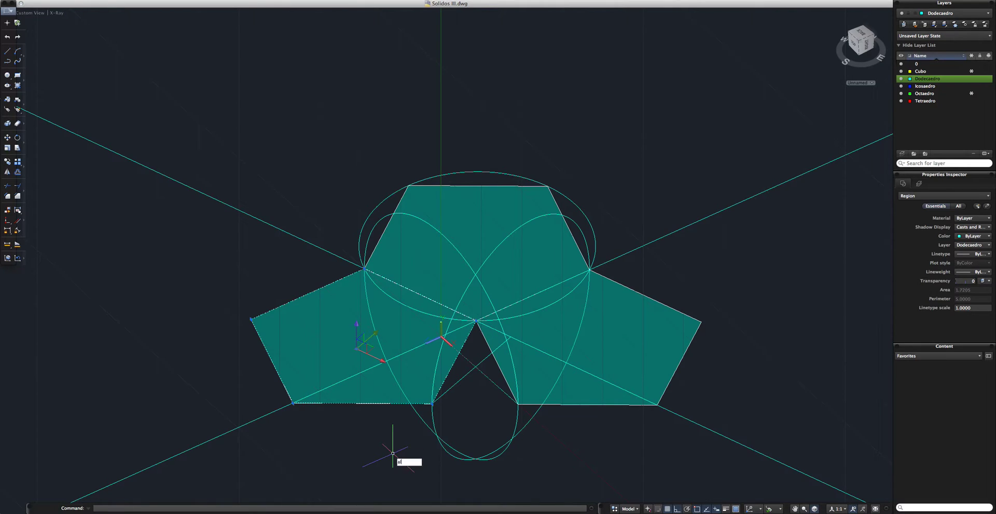
{"action": "type", "text": "al"}
{"action": "key", "text": "Return"}
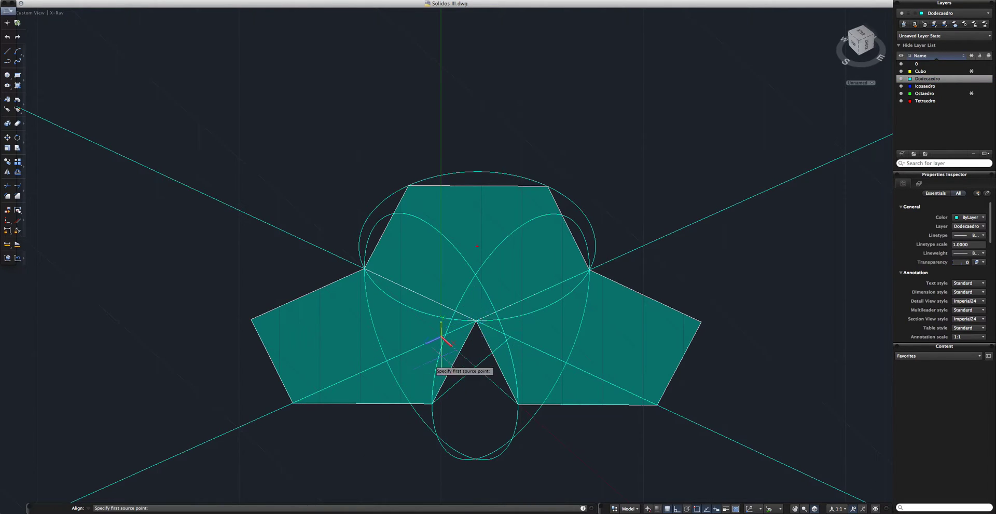
{"action": "left_click", "coordinate": [476, 320]}
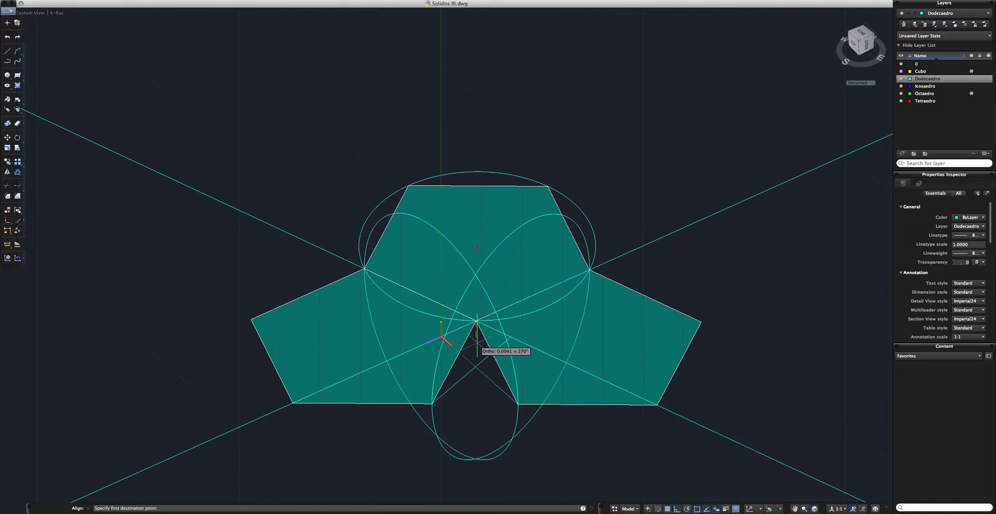
{"action": "left_click", "coordinate": [364, 269]}
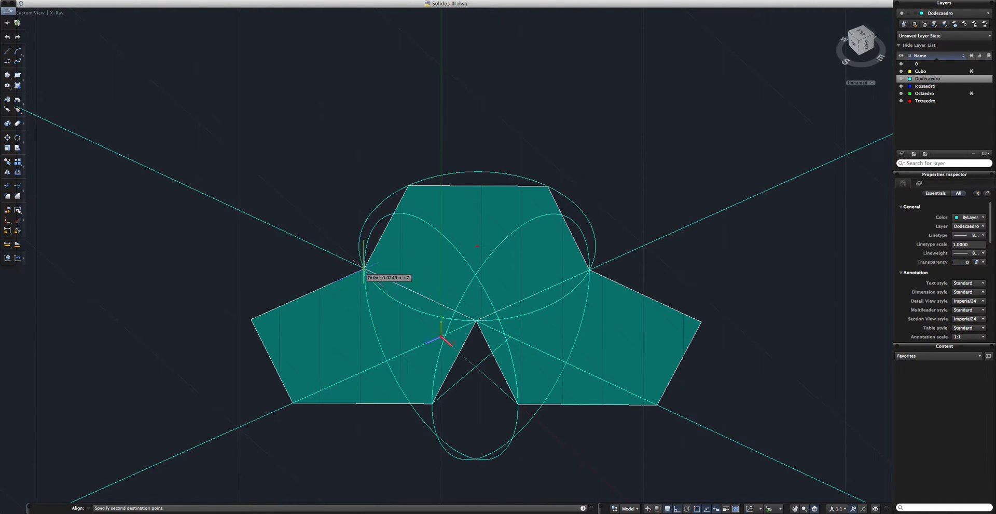
{"action": "left_click", "coordinate": [364, 268]}
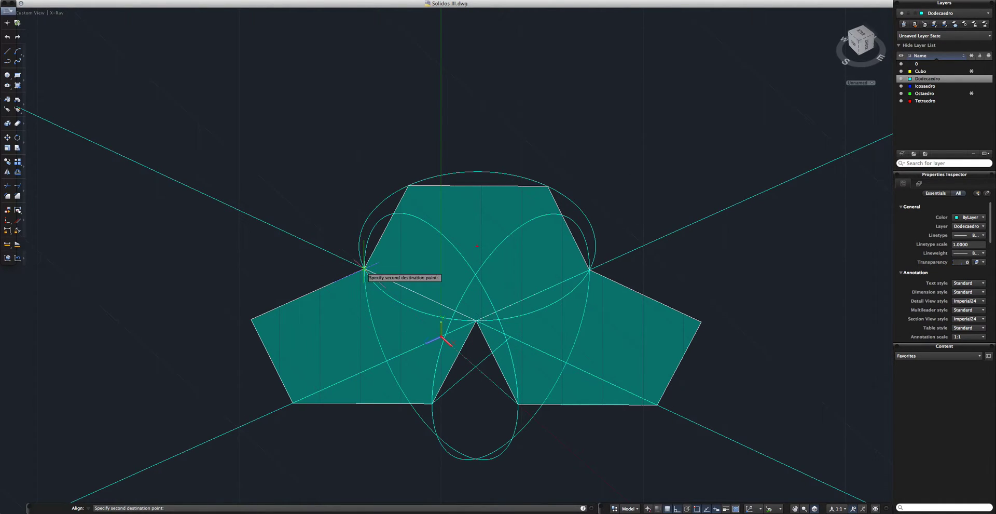
{"action": "left_click", "coordinate": [432, 403]}
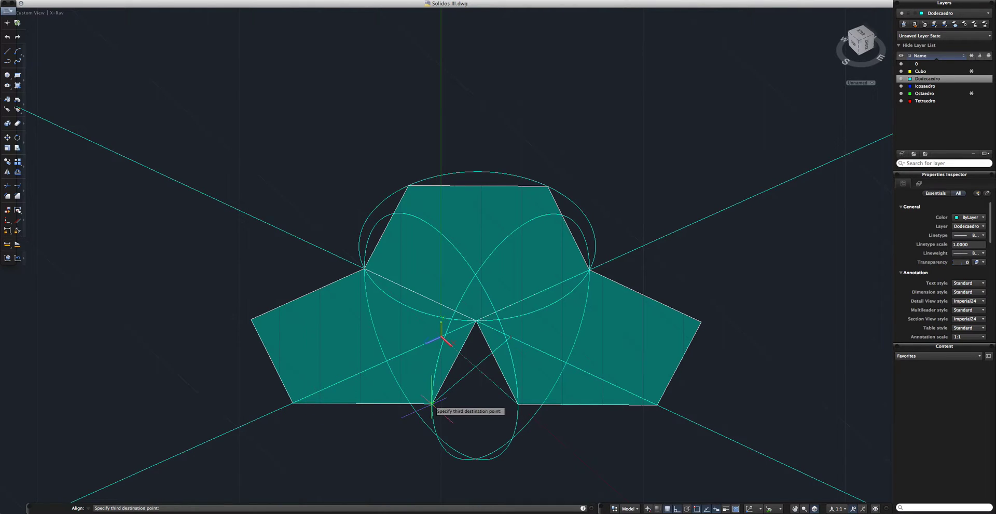
{"action": "left_click", "coordinate": [475, 274]}
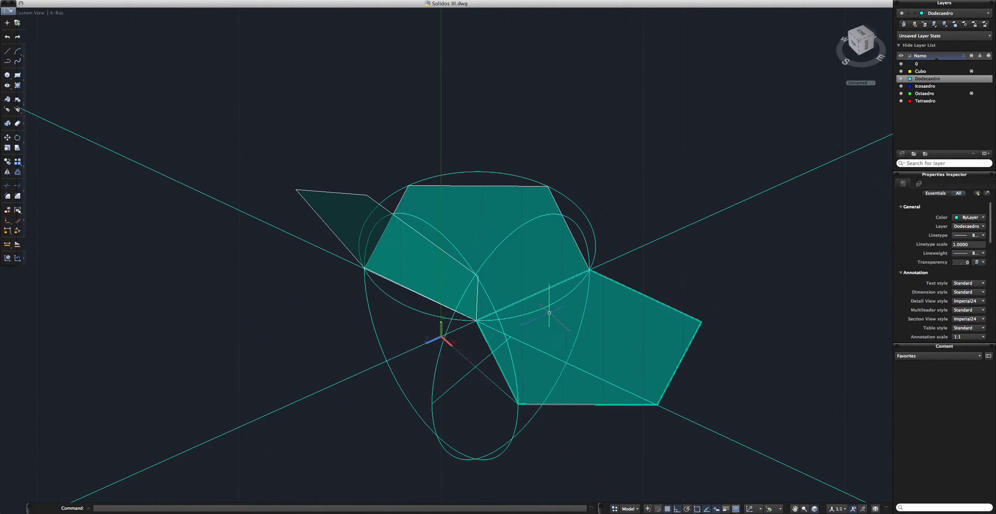
{"action": "scroll", "coordinate": [498, 296], "scroll_direction": "up", "scroll_amount": 5}
{"action": "mouse_move", "coordinate": [494, 293]}
{"action": "middle_mouse_down", "text": "shift"}
{"action": "mouse_move", "coordinate": [559, 283]}
{"action": "mouse_move", "coordinate": [556, 298]}
{"action": "mouse_move", "coordinate": [587, 242]}
{"action": "mouse_move", "coordinate": [440, 272]}
{"action": "mouse_move", "coordinate": [436, 310]}
{"action": "mouse_move", "coordinate": [407, 254]}
{"action": "mouse_move", "coordinate": [380, 260]}
{"action": "mouse_move", "coordinate": [378, 231]}
{"action": "mouse_move", "coordinate": [403, 325]}
{"action": "mouse_move", "coordinate": [394, 301]}
{"action": "mouse_move", "coordinate": [365, 298]}
{"action": "mouse_move", "coordinate": [366, 309]}
{"action": "middle_mouse_up", "text": "shift"}
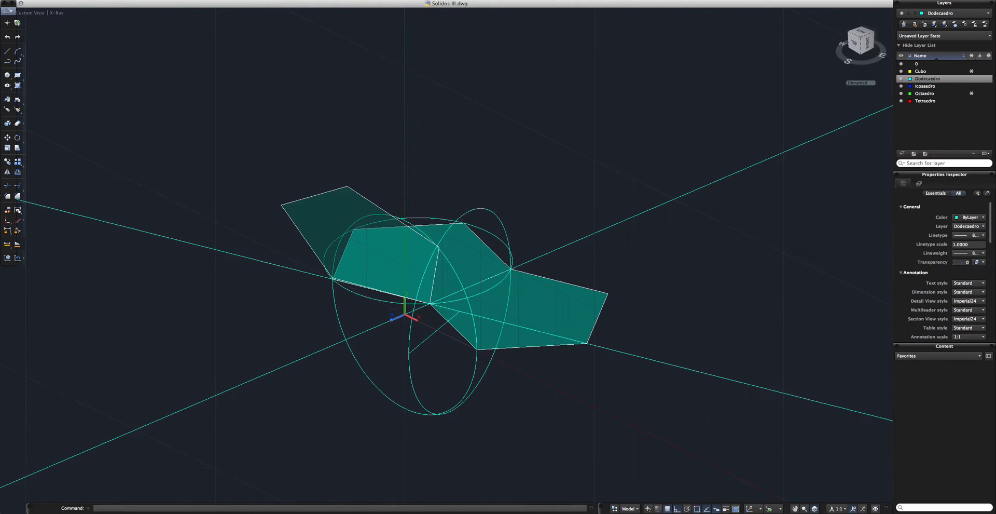
{"action": "scroll", "coordinate": [367, 309], "scroll_direction": "up", "scroll_amount": 5}
{"action": "scroll", "coordinate": [369, 310], "scroll_direction": "down", "scroll_amount": 5}
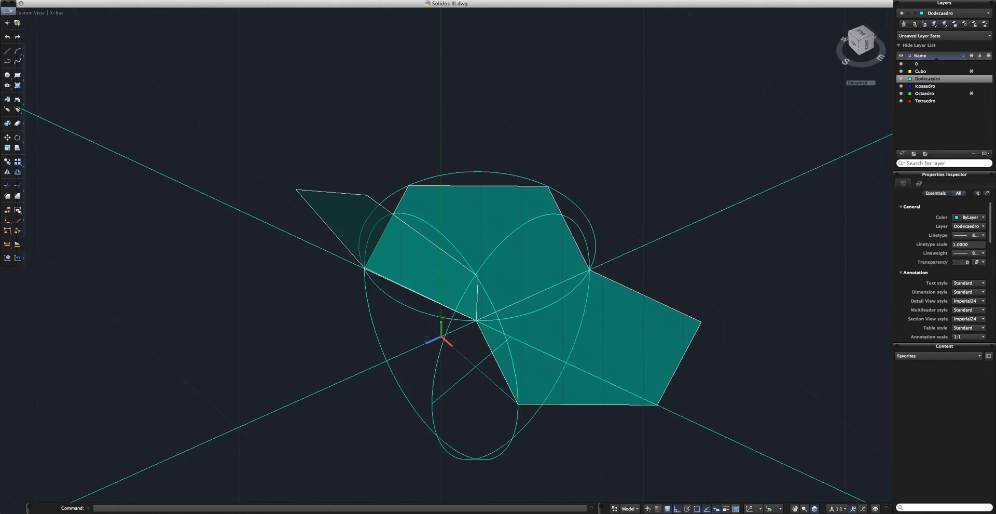
{"action": "left_click", "coordinate": [369, 310]}
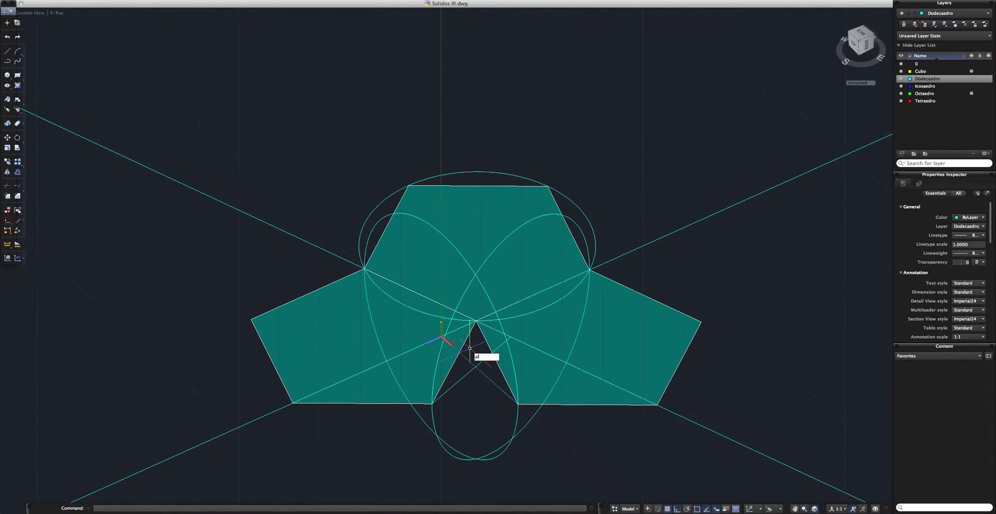
Start aligning the left pentagon, with its apex as the first source and destination point
{"action": "key", "text": "Return"}
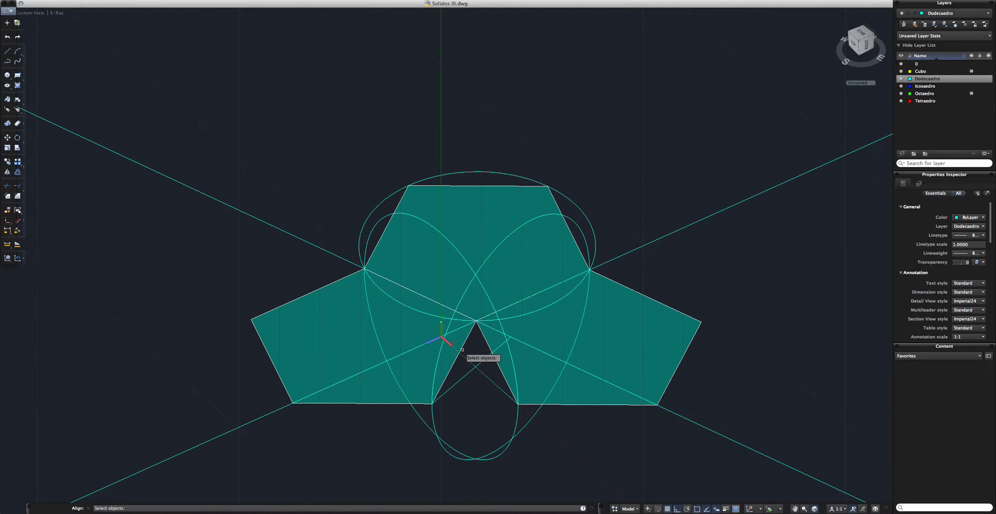
{"action": "left_click", "coordinate": [462, 350]}
{"action": "key", "text": "Return"}
{"action": "scroll", "coordinate": [473, 332], "scroll_direction": "up", "scroll_amount": 3}
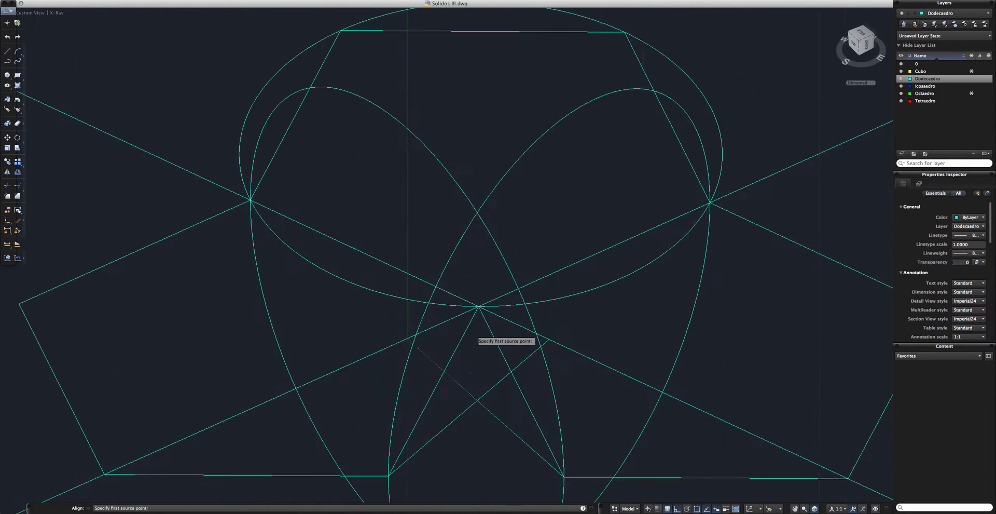
{"action": "scroll", "coordinate": [472, 337], "scroll_direction": "up", "scroll_amount": 5}
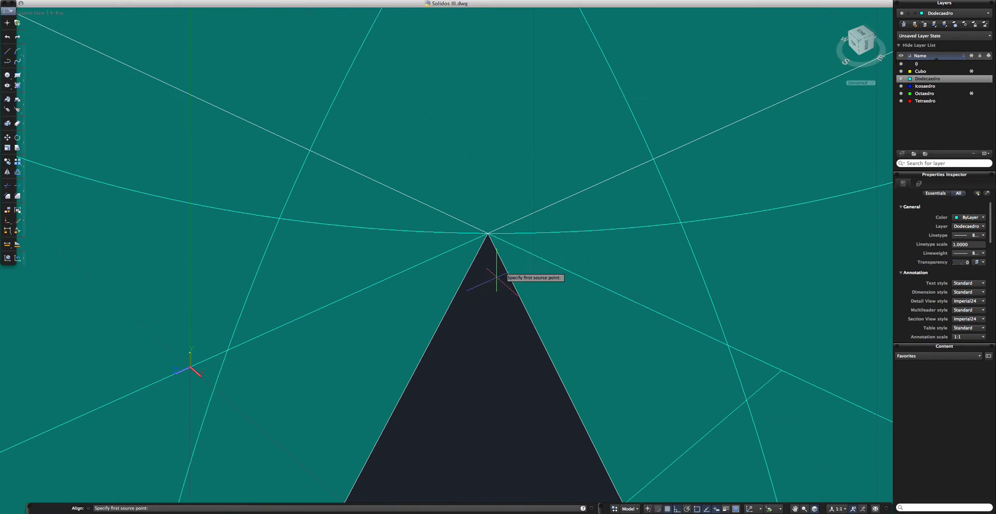
{"action": "left_click", "coordinate": [488, 233]}
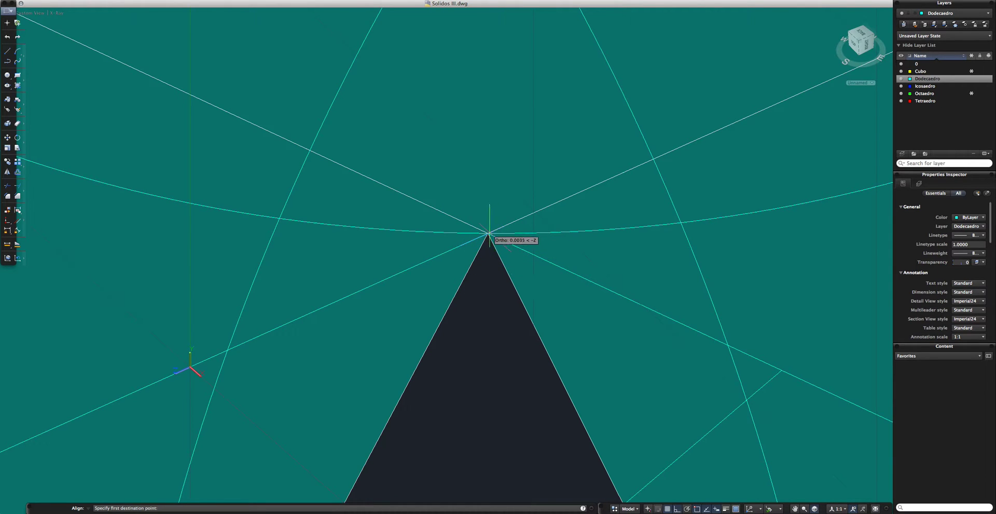
{"action": "scroll", "coordinate": [488, 233], "scroll_direction": "down", "scroll_amount": 5}
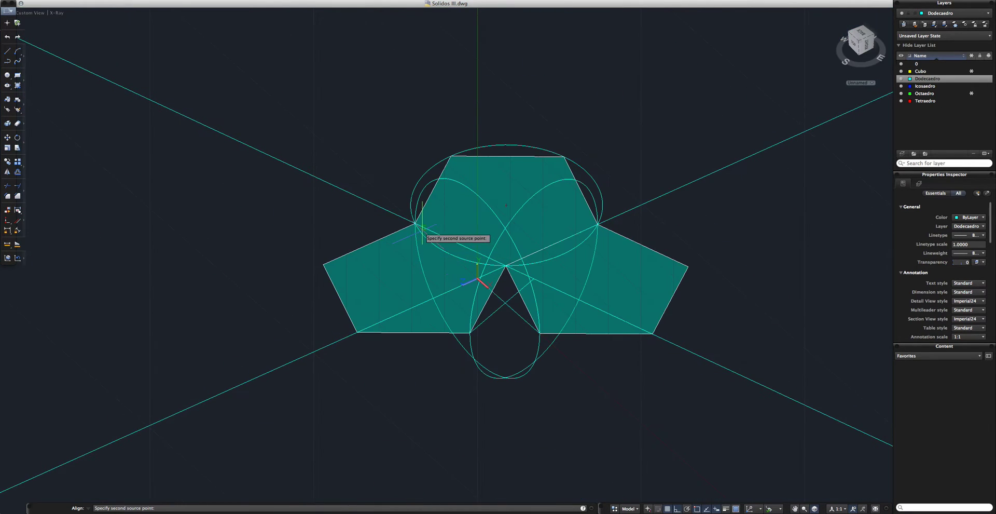
{"action": "left_click", "coordinate": [425, 232]}
Keep the shared vertex fixed and raise the lower-left corner above the apex, folding the pentagon up
{"action": "scroll", "coordinate": [527, 282], "scroll_direction": "up", "scroll_amount": 5}
{"action": "scroll", "coordinate": [539, 310], "scroll_direction": "up", "scroll_amount": 3}
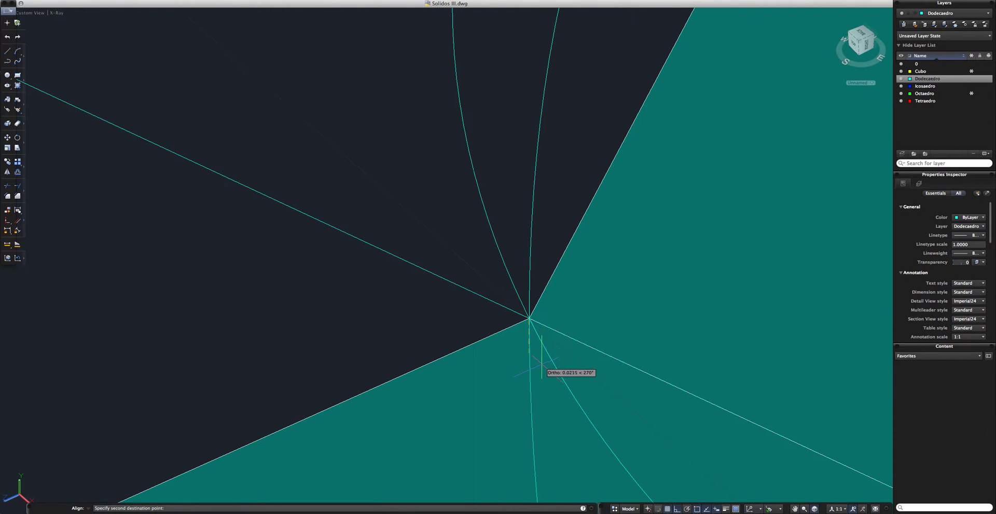
{"action": "left_click", "coordinate": [529, 317]}
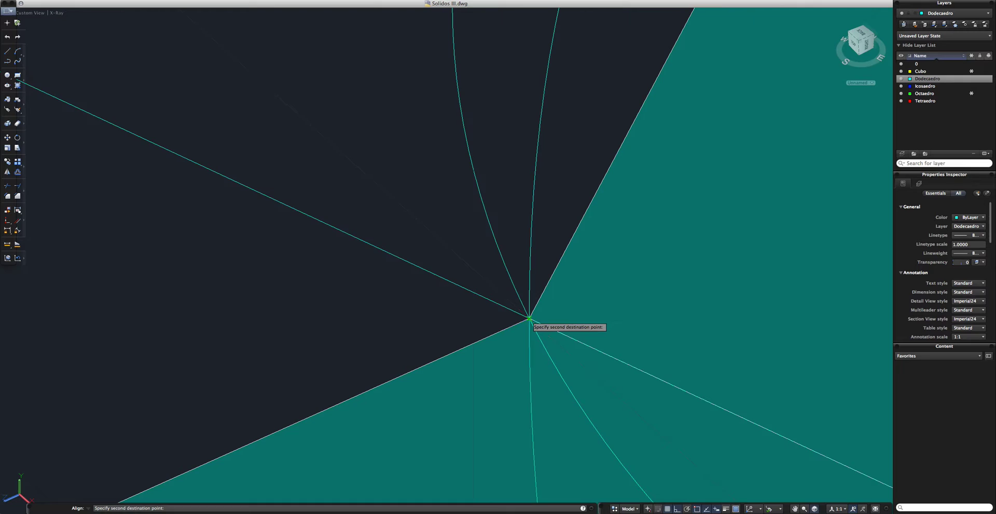
{"action": "left_click", "coordinate": [530, 318]}
{"action": "scroll", "coordinate": [530, 318], "scroll_direction": "down", "scroll_amount": 5}
{"action": "scroll", "coordinate": [524, 344], "scroll_direction": "up", "scroll_amount": 5}
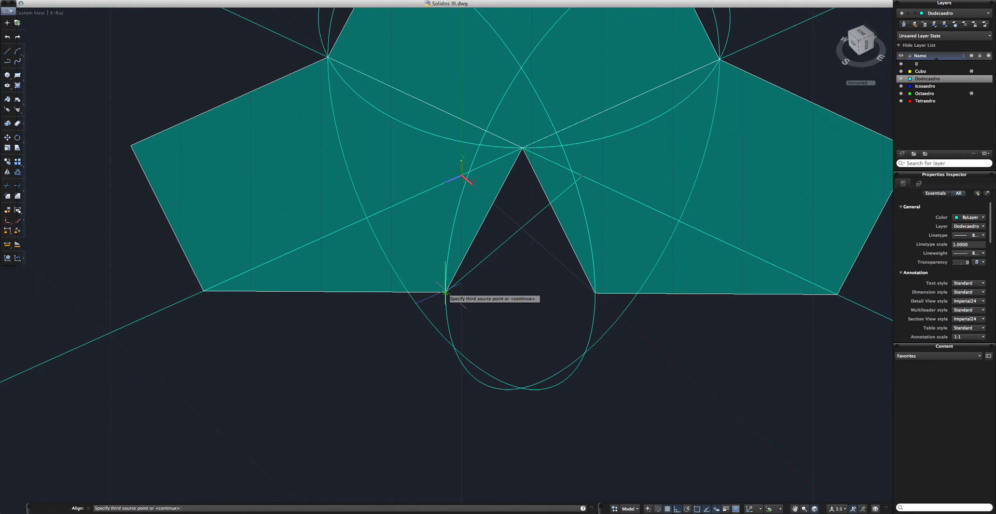
{"action": "left_click", "coordinate": [445, 292]}
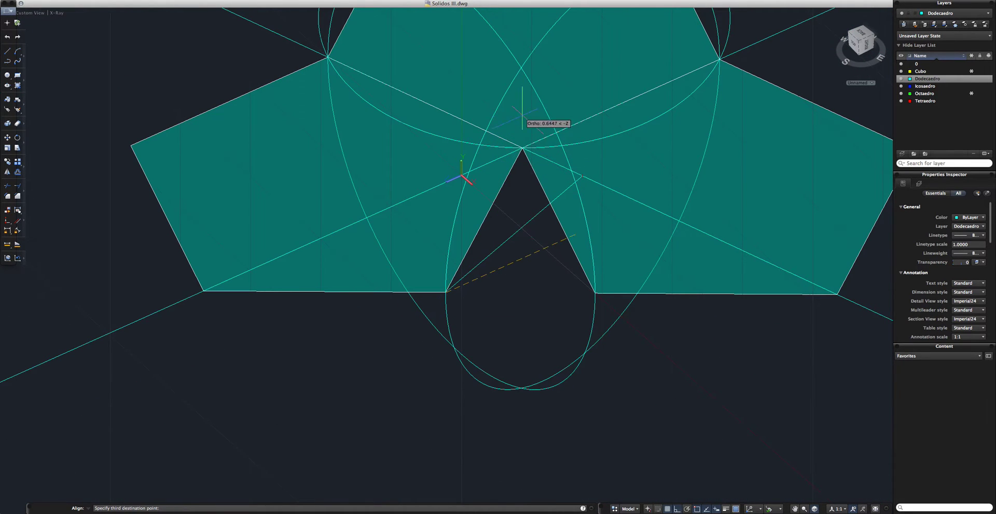
{"action": "left_click", "coordinate": [521, 67]}
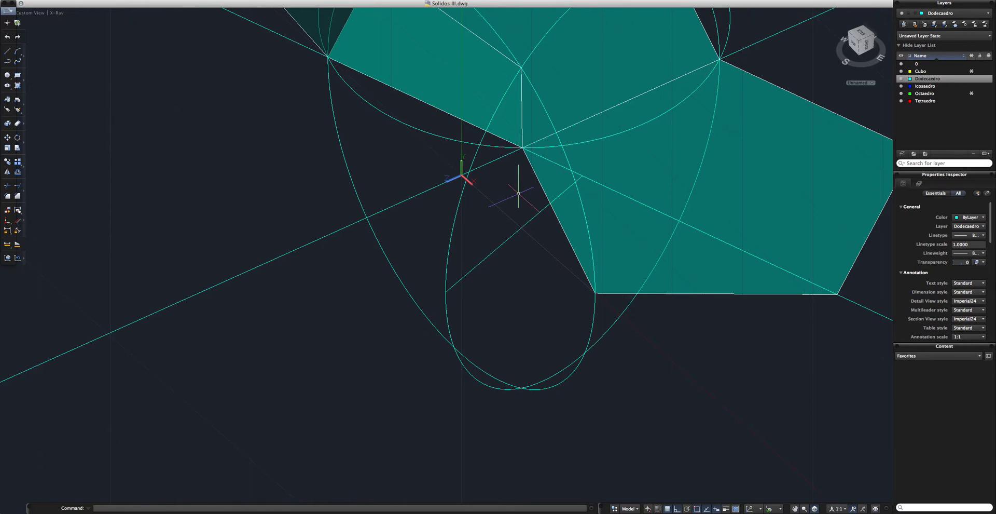
{"action": "scroll", "coordinate": [518, 193], "scroll_direction": "down", "scroll_amount": 5}
{"action": "mouse_move", "coordinate": [519, 194]}
{"action": "middle_mouse_down", "text": "shift"}
{"action": "mouse_move", "coordinate": [443, 117]}
{"action": "mouse_move", "coordinate": [452, 125]}
{"action": "middle_mouse_up", "text": "shift"}
{"action": "mouse_move", "coordinate": [600, 265]}
{"action": "middle_mouse_down", "text": "shift"}
{"action": "mouse_move", "coordinate": [616, 305]}
{"action": "mouse_move", "coordinate": [574, 362]}
{"action": "mouse_move", "coordinate": [472, 290]}
{"action": "mouse_move", "coordinate": [524, 345]}
{"action": "mouse_move", "coordinate": [491, 312]}
{"action": "mouse_move", "coordinate": [535, 401]}
{"action": "middle_mouse_up", "text": "shift"}
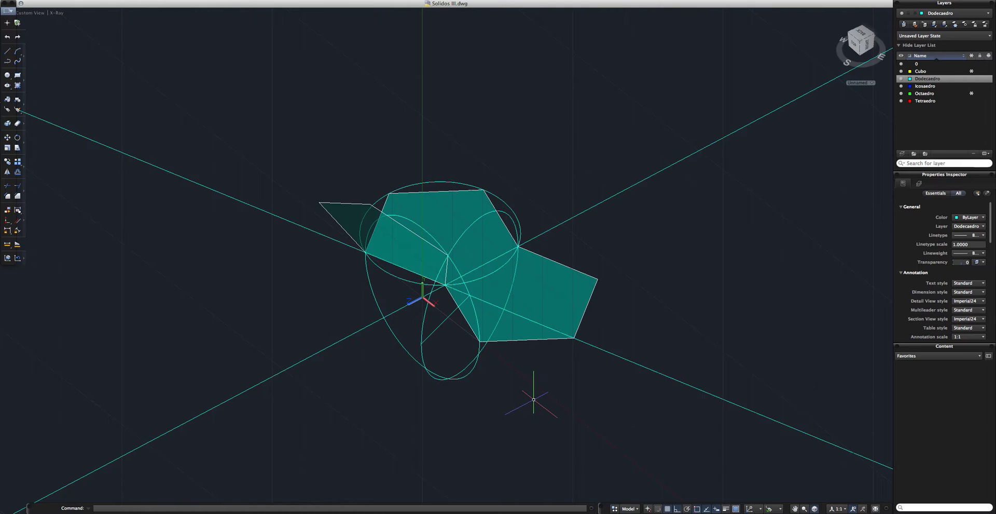
Reset the UCS to World
{"action": "type", "text": "s"}
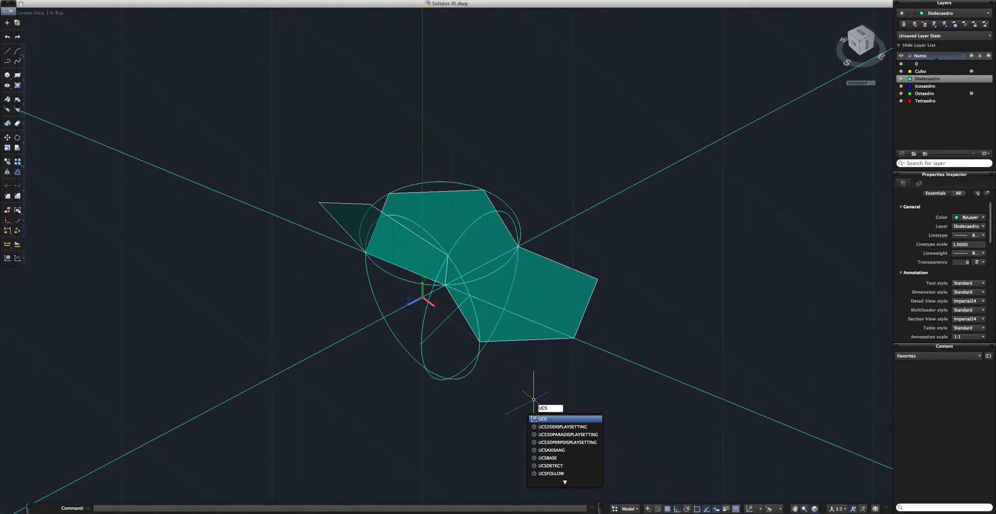
{"action": "key", "text": "Return"}
{"action": "key", "text": "Return"}
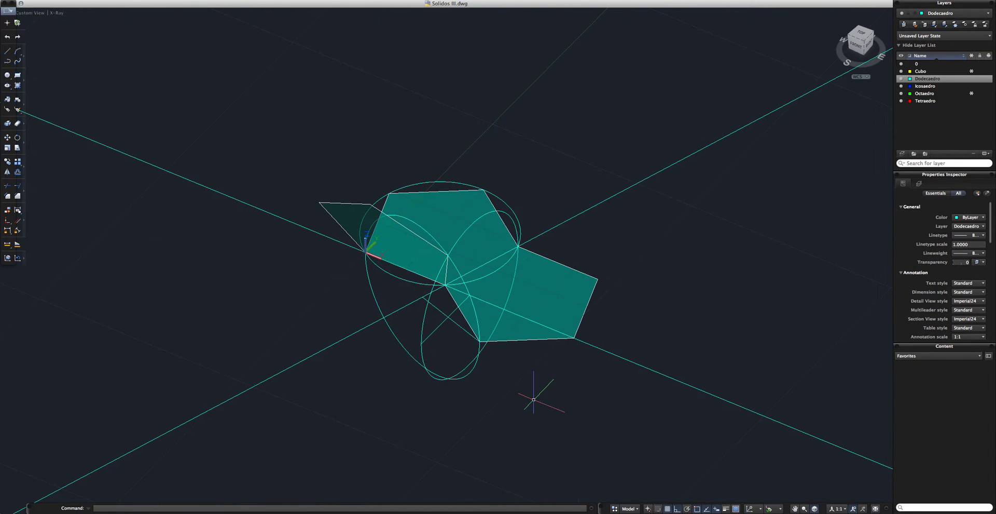
{"action": "middle_click_drag", "start_coordinate": [488, 322], "coordinate": [552, 365], "text": "shift"}
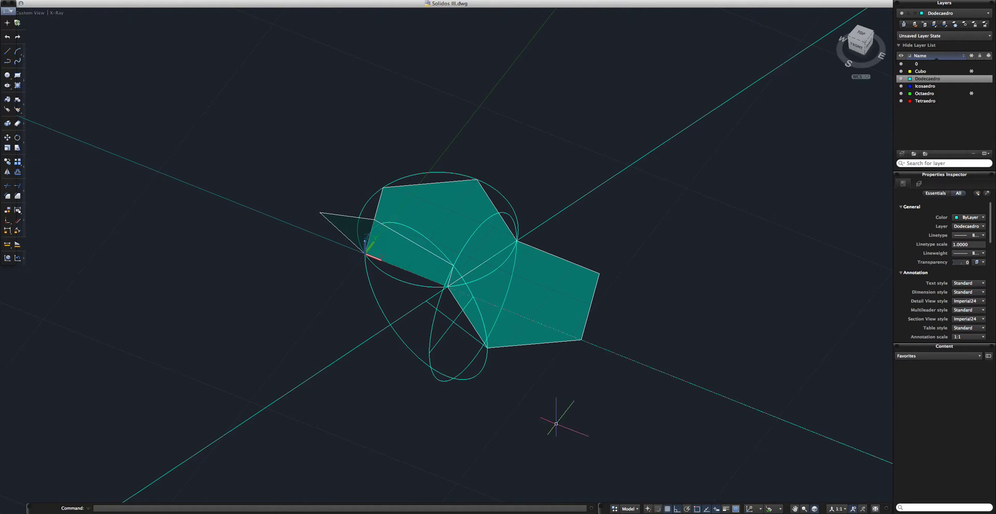
Erase seven helper objects with a crossing window, then select the remaining ellipse
{"action": "left_click", "coordinate": [576, 428]}
{"action": "left_click", "coordinate": [269, 300]}
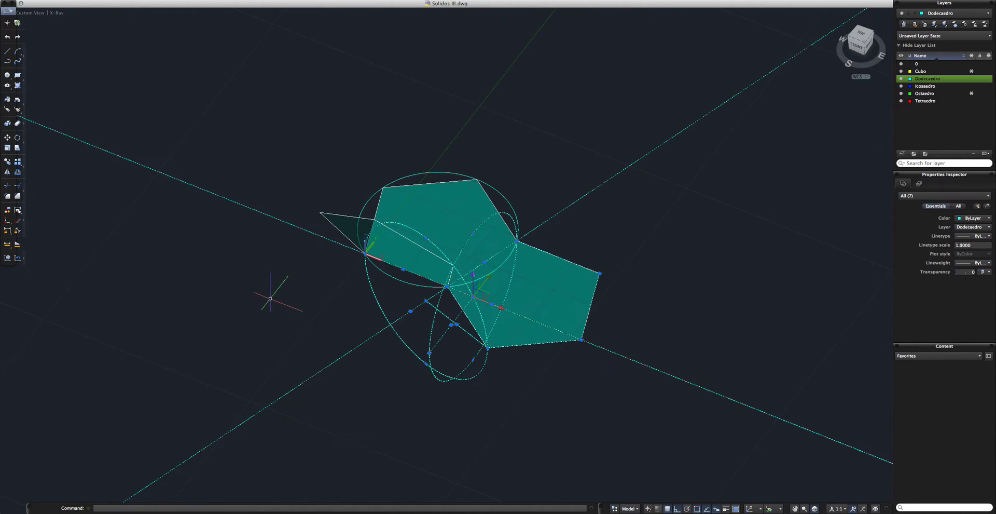
{"action": "key", "text": "Delete"}
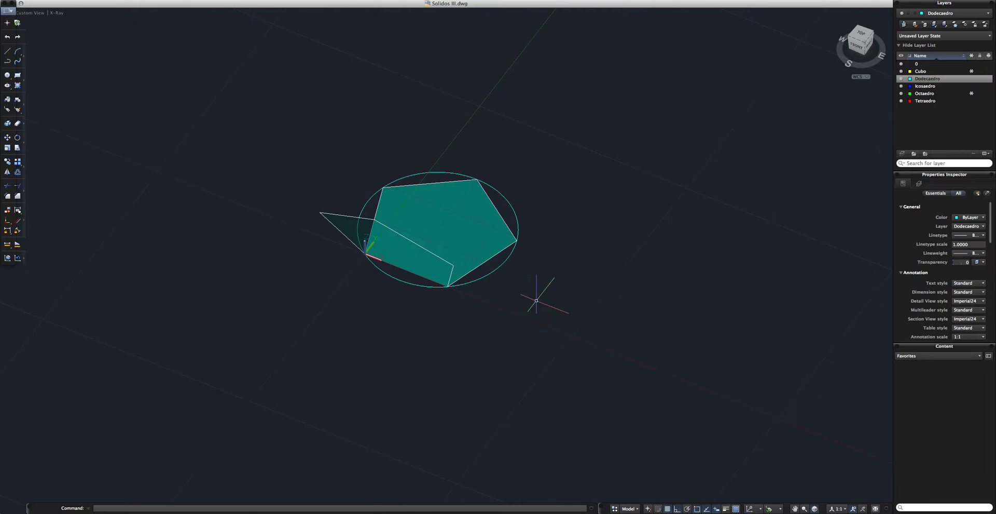
{"action": "mouse_move", "coordinate": [534, 293]}
{"action": "middle_mouse_down", "text": "shift"}
{"action": "mouse_move", "coordinate": [527, 276]}
{"action": "mouse_move", "coordinate": [521, 296]}
{"action": "middle_mouse_up", "text": "shift"}
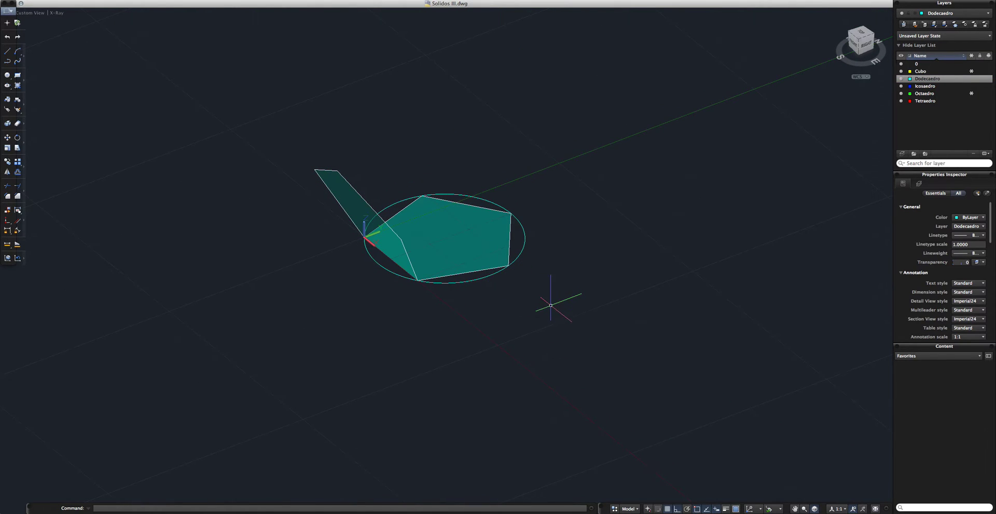
{"action": "left_click", "coordinate": [474, 279]}
{"action": "middle_click_drag", "start_coordinate": [461, 301], "coordinate": [488, 327], "text": "shift"}
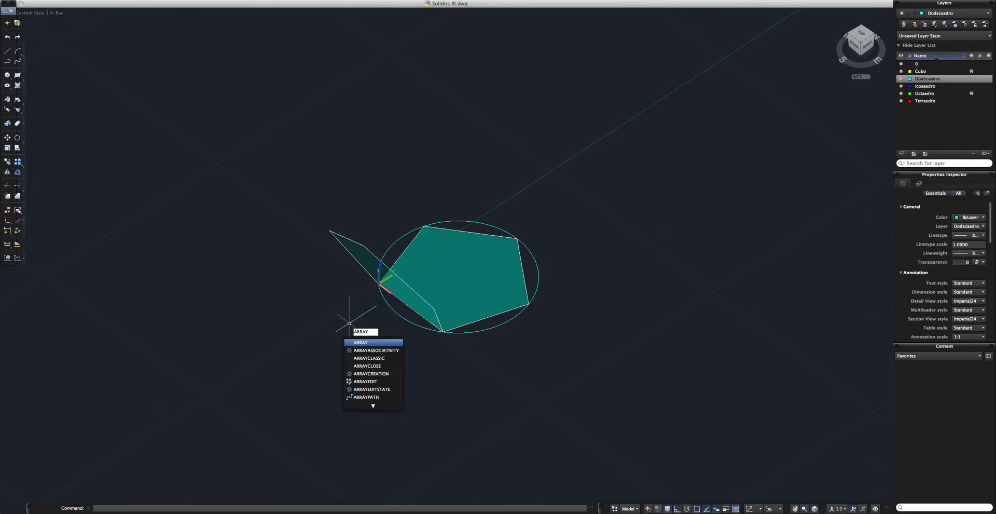
Polar-array the tilted pentagon with ARRAYCLASSIC: 5 items over 360° around the base pentagon's centre
{"action": "key", "text": "Down"}
{"action": "key", "text": "Down"}
{"action": "key", "text": "Return"}
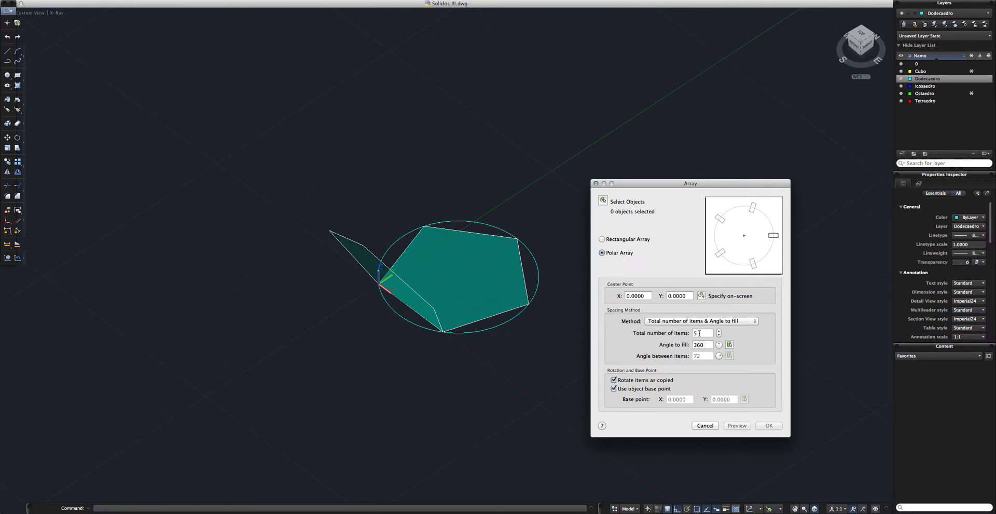
{"action": "left_click", "coordinate": [603, 200]}
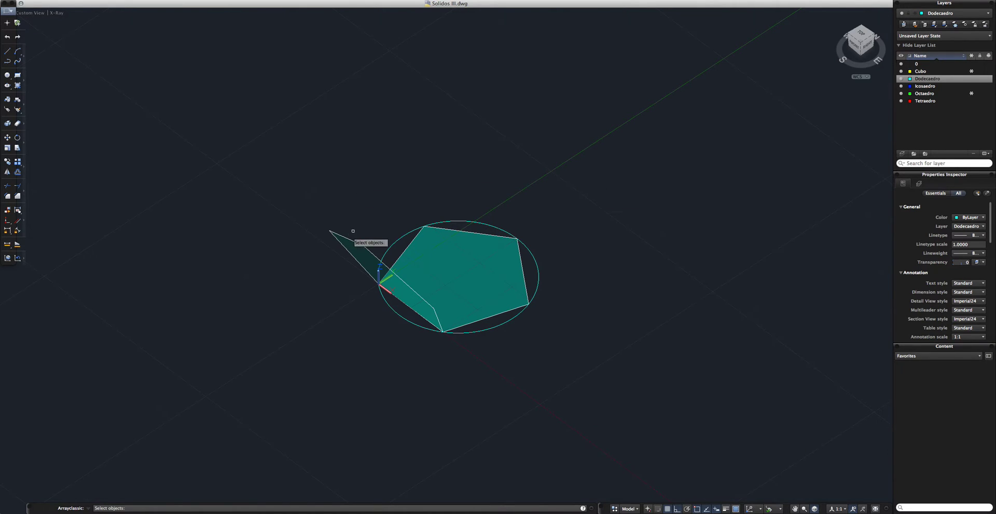
{"action": "key", "text": "Return"}
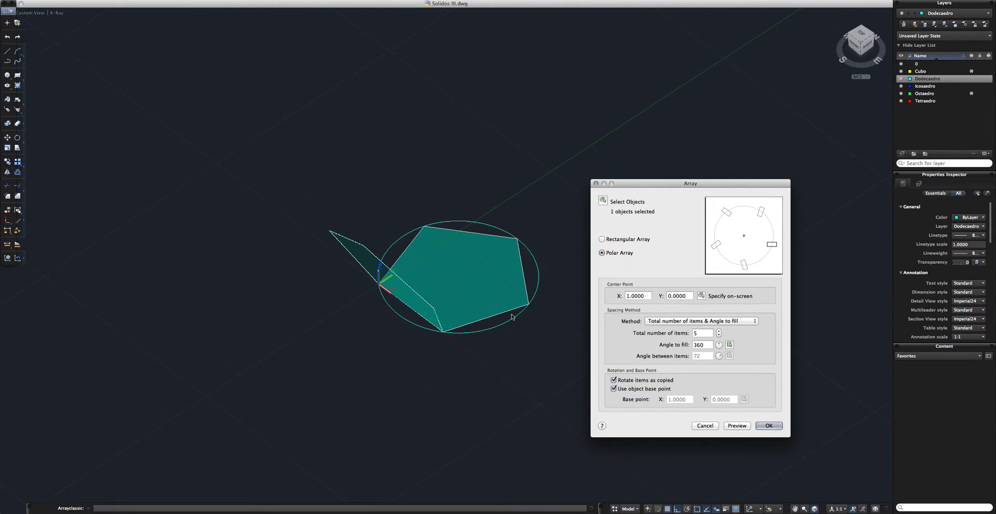
{"action": "left_click", "coordinate": [702, 295]}
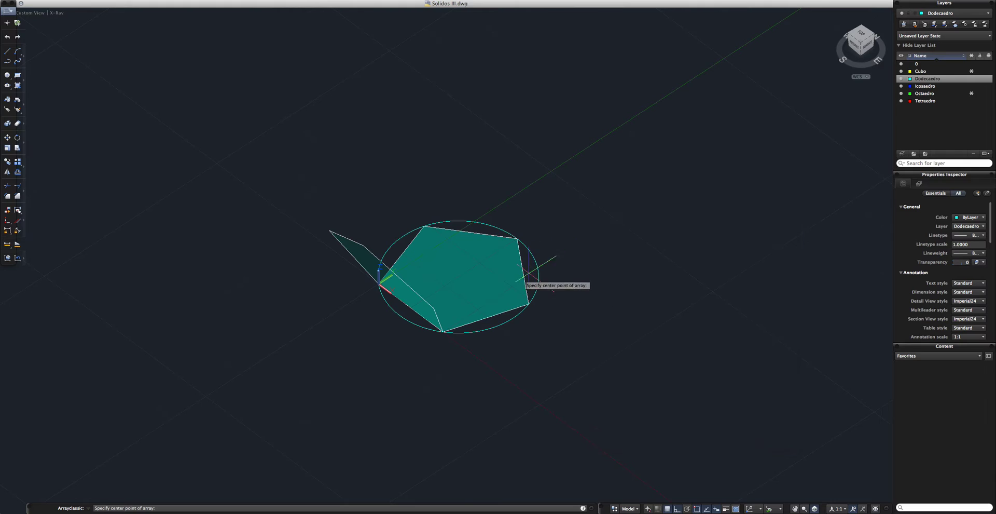
{"action": "left_click", "coordinate": [458, 276]}
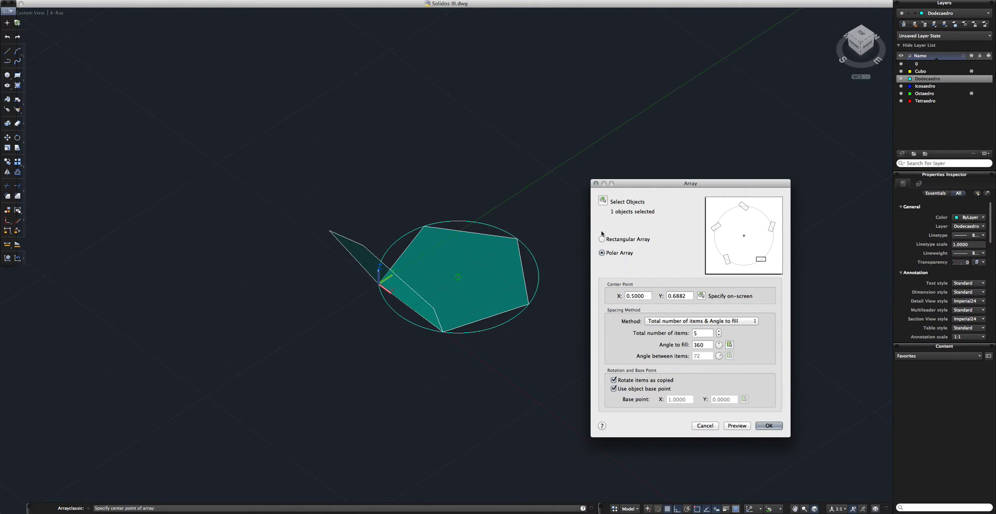
{"action": "left_click", "coordinate": [770, 426]}
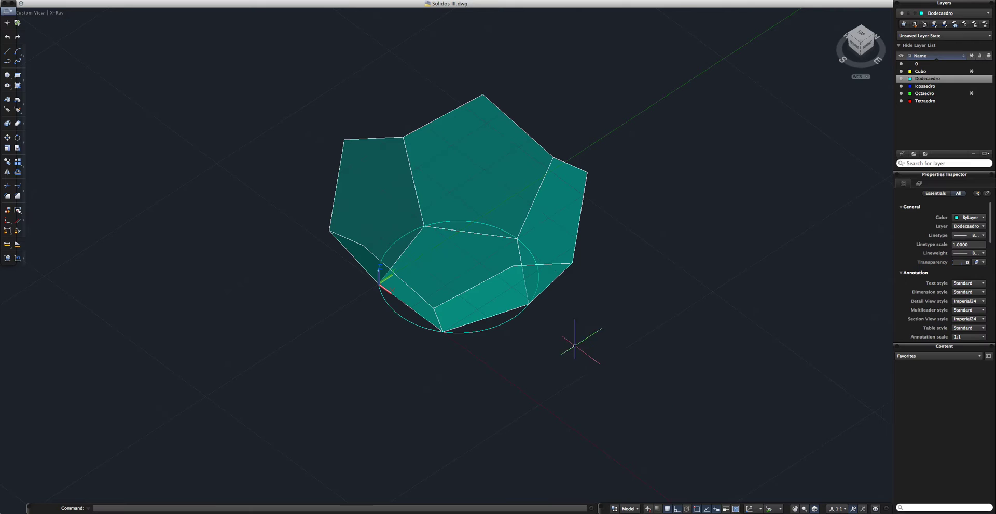
{"action": "mouse_move", "coordinate": [585, 345]}
{"action": "middle_mouse_down", "text": "shift"}
{"action": "mouse_move", "coordinate": [572, 301]}
{"action": "mouse_move", "coordinate": [481, 285]}
{"action": "mouse_move", "coordinate": [621, 344]}
{"action": "mouse_move", "coordinate": [571, 291]}
{"action": "mouse_move", "coordinate": [490, 275]}
{"action": "mouse_move", "coordinate": [530, 329]}
{"action": "mouse_move", "coordinate": [525, 306]}
{"action": "middle_mouse_up", "text": "shift"}
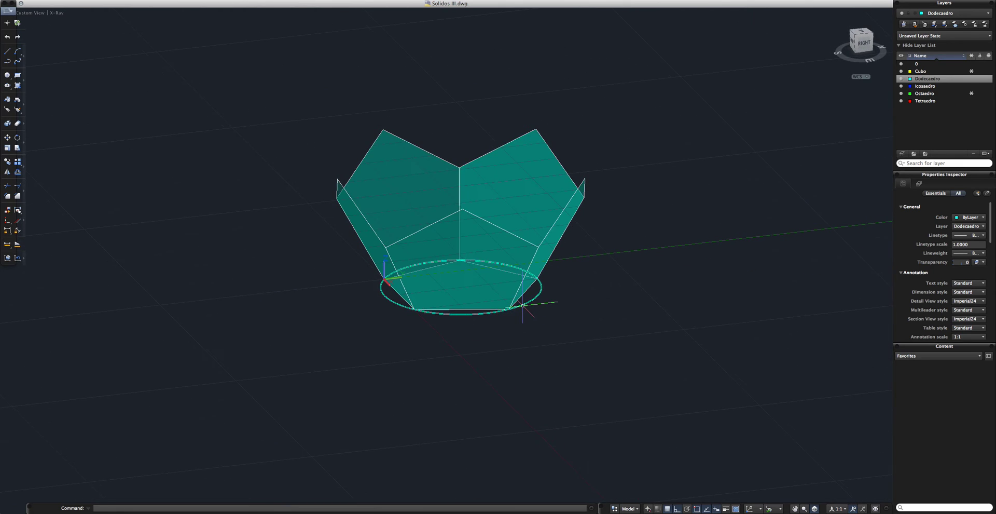
Delete the guide circle beneath the bowl and inspect the six-face half from several angles
{"action": "left_click", "coordinate": [525, 306]}
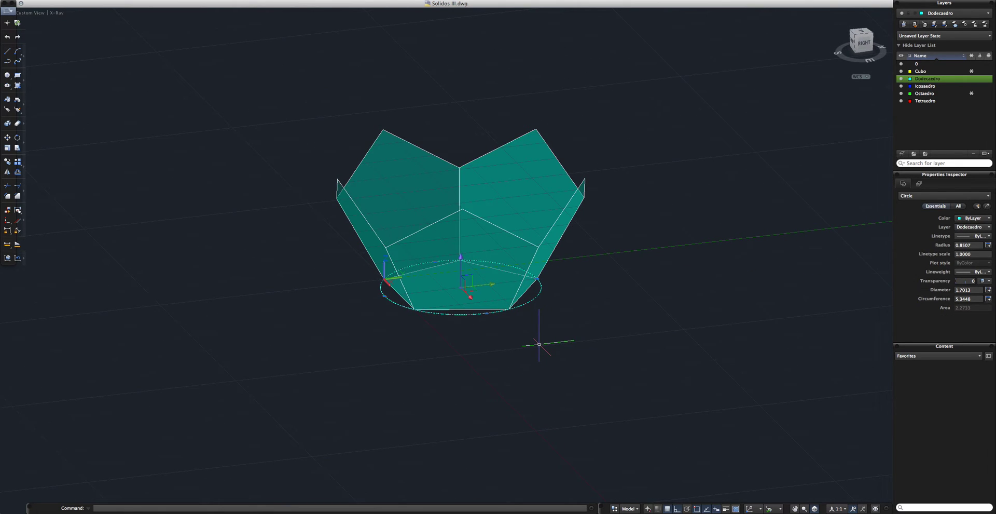
{"action": "key", "text": "Escape"}
{"action": "mouse_move", "coordinate": [483, 289]}
{"action": "middle_mouse_down", "text": "shift"}
{"action": "mouse_move", "coordinate": [508, 291]}
{"action": "mouse_move", "coordinate": [531, 323]}
{"action": "mouse_move", "coordinate": [550, 414]}
{"action": "mouse_move", "coordinate": [540, 313]}
{"action": "middle_mouse_up", "text": "shift"}
{"action": "scroll", "coordinate": [527, 325], "scroll_direction": "down", "scroll_amount": 3}
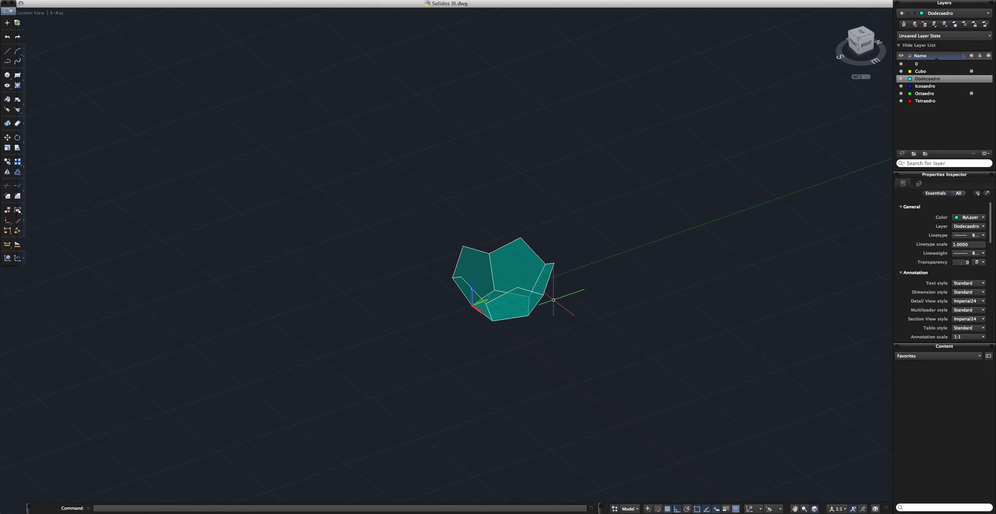
{"action": "mouse_move", "coordinate": [567, 297]}
{"action": "middle_mouse_down", "text": "shift"}
{"action": "mouse_move", "coordinate": [594, 267]}
{"action": "mouse_move", "coordinate": [547, 300]}
{"action": "mouse_move", "coordinate": [556, 300]}
{"action": "middle_mouse_up", "text": "shift"}
{"action": "scroll", "coordinate": [546, 296], "scroll_direction": "up", "scroll_amount": 3}
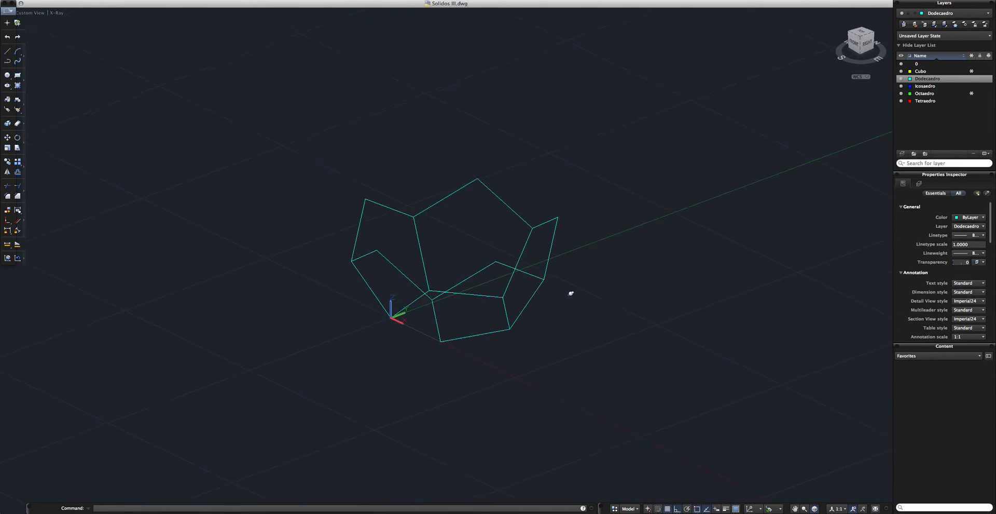
{"action": "mouse_move", "coordinate": [571, 293]}
{"action": "middle_mouse_down", "text": "shift"}
{"action": "mouse_move", "coordinate": [540, 305]}
{"action": "mouse_move", "coordinate": [564, 283]}
{"action": "mouse_move", "coordinate": [612, 373]}
{"action": "middle_mouse_up", "text": "shift"}
Copy the six pentagon faces from a bottom vertex to a spot upper-right of the original
{"action": "left_click", "coordinate": [612, 373]}
{"action": "left_click", "coordinate": [334, 138]}
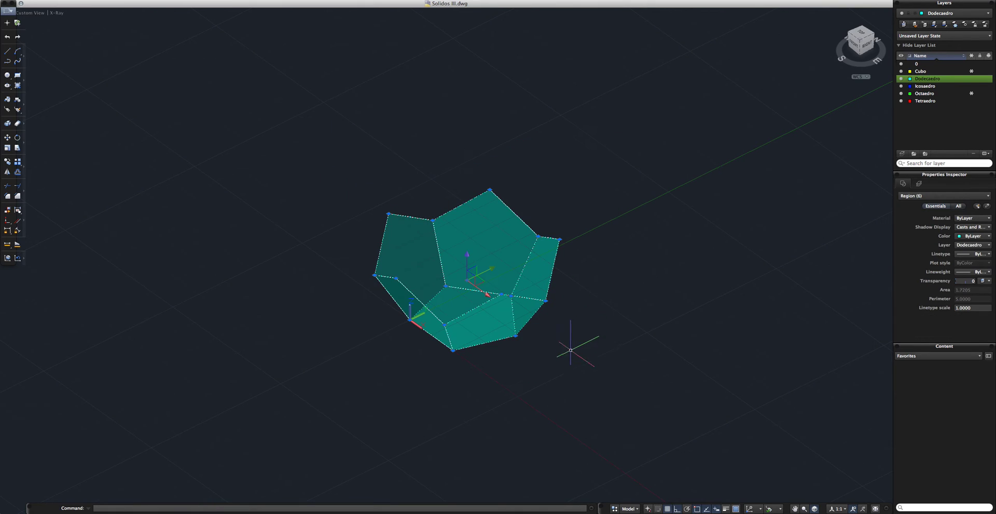
{"action": "type", "text": "o"}
{"action": "key", "text": "Return"}
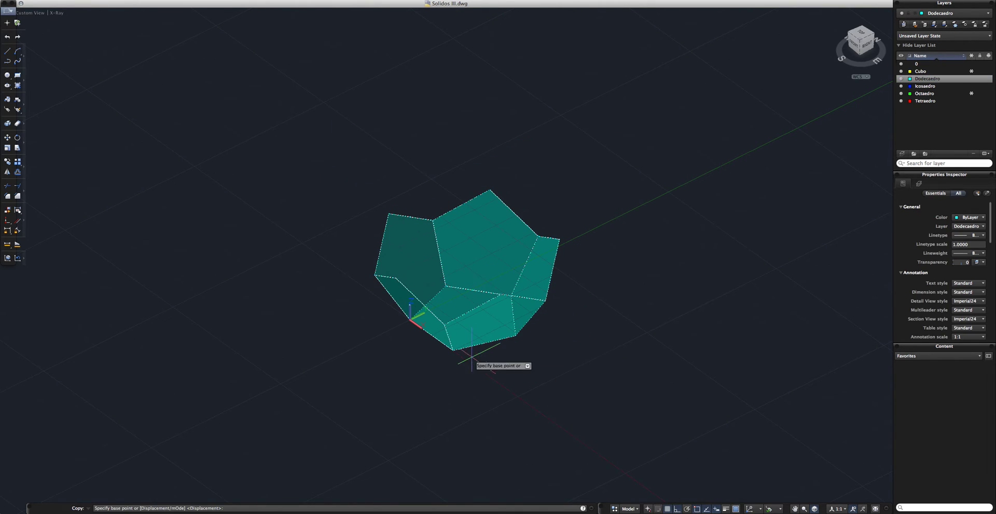
{"action": "left_click", "coordinate": [395, 279]}
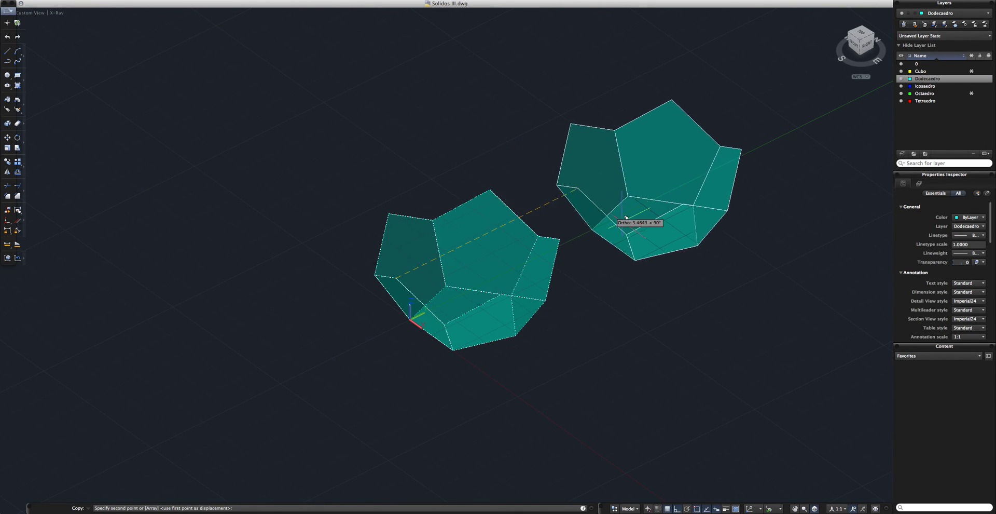
{"action": "left_click", "coordinate": [712, 200]}
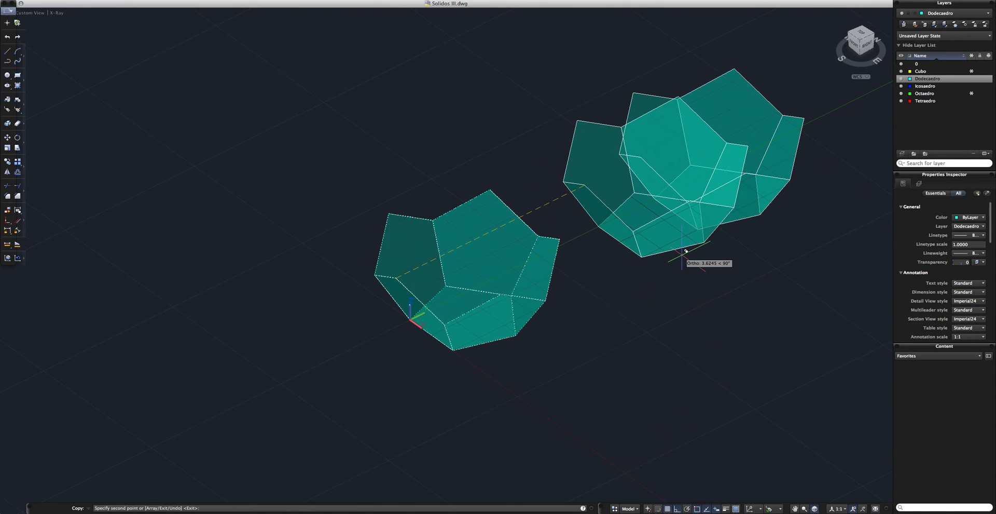
{"action": "key", "text": "Escape"}
{"action": "middle_click_drag", "start_coordinate": [624, 291], "coordinate": [530, 333]}
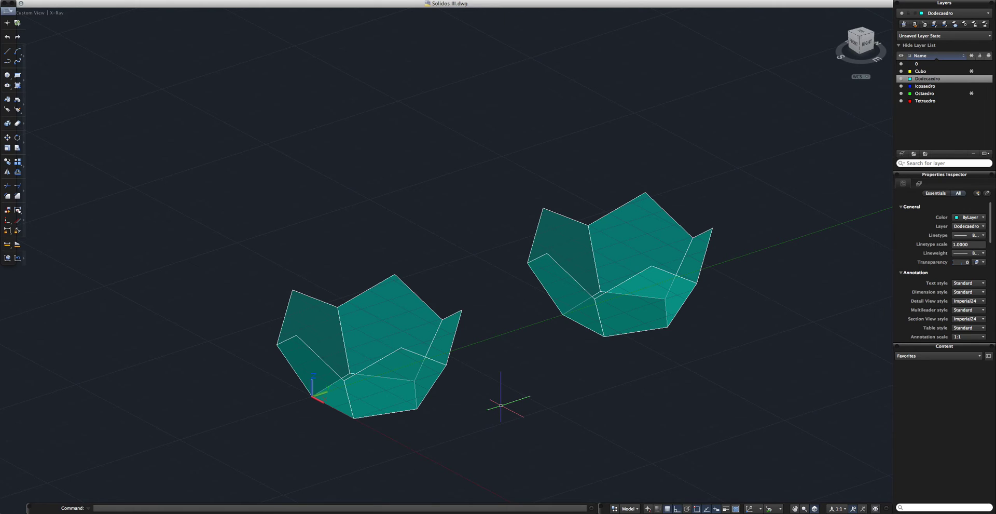
Align the right half onto the left by matching three vertex pairs, closing the dodecahedron
{"action": "type", "text": "l"}
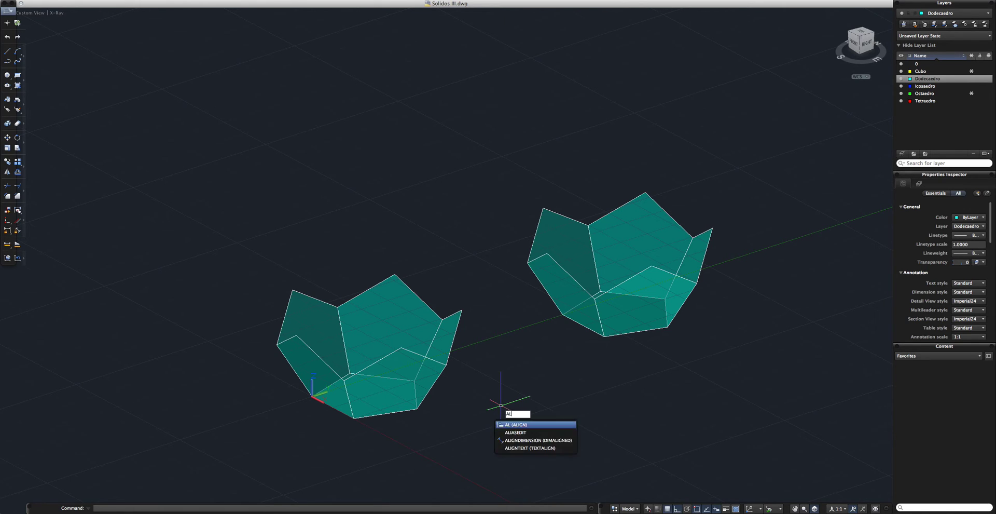
{"action": "key", "text": "Return"}
{"action": "left_click_drag", "start_coordinate": [764, 355], "coordinate": [518, 177]}
{"action": "middle_click_drag", "start_coordinate": [700, 339], "coordinate": [561, 311], "text": "shift"}
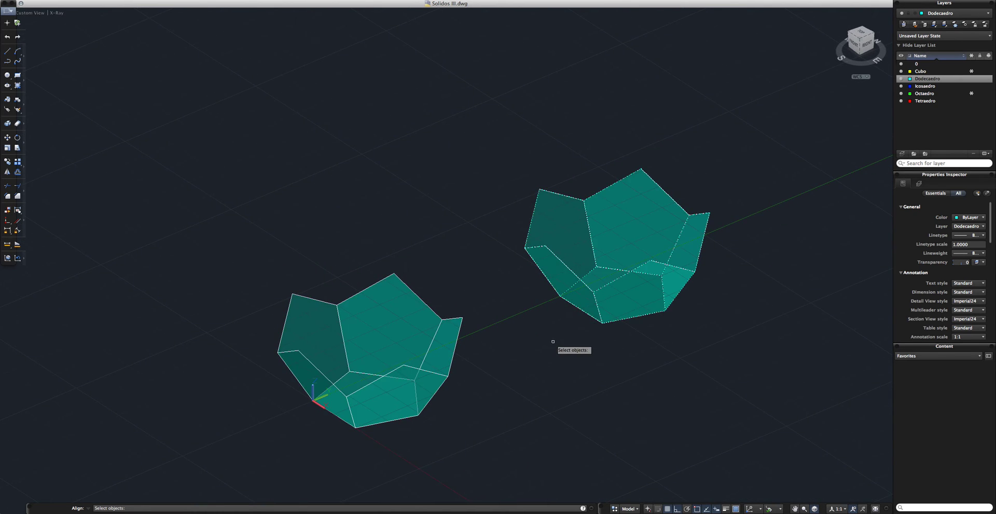
{"action": "key", "text": "Return"}
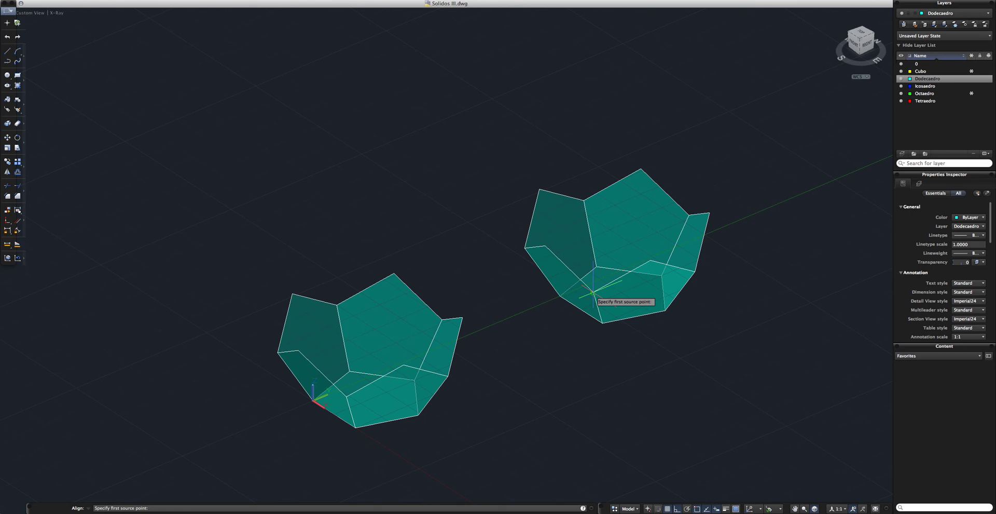
{"action": "middle_click_drag", "start_coordinate": [526, 326], "coordinate": [594, 312], "text": "shift"}
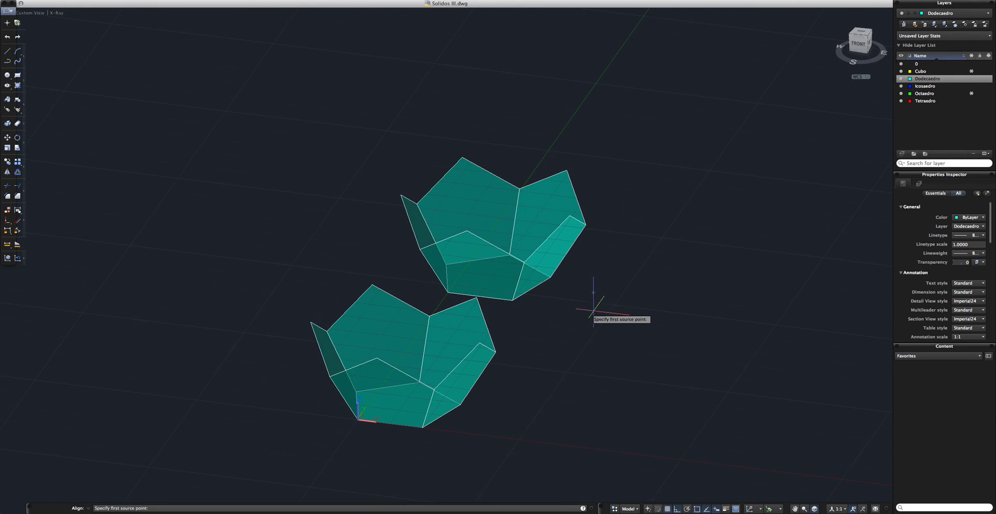
{"action": "mouse_move", "coordinate": [537, 302]}
{"action": "middle_mouse_down", "text": "shift"}
{"action": "mouse_move", "coordinate": [552, 291]}
{"action": "mouse_move", "coordinate": [544, 301]}
{"action": "middle_mouse_up", "text": "shift"}
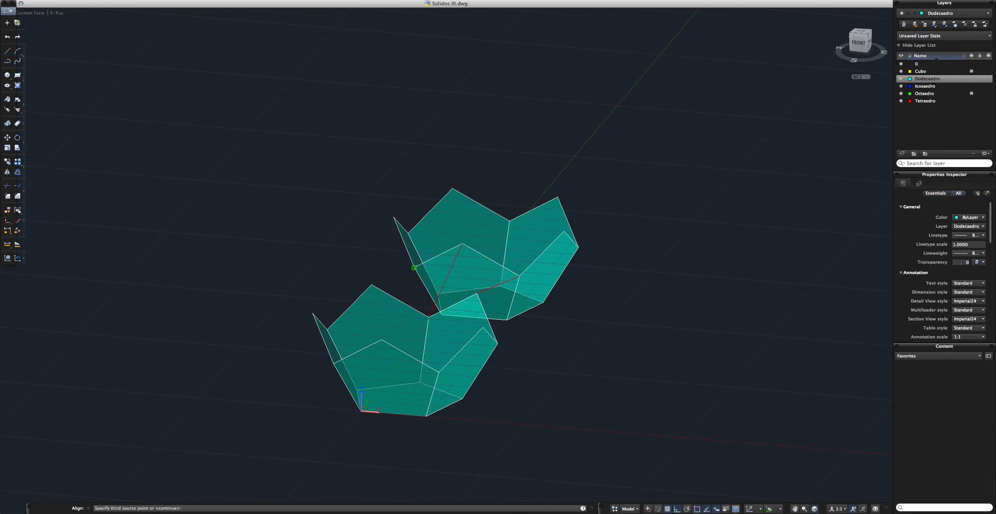
{"action": "left_click", "coordinate": [414, 268]}
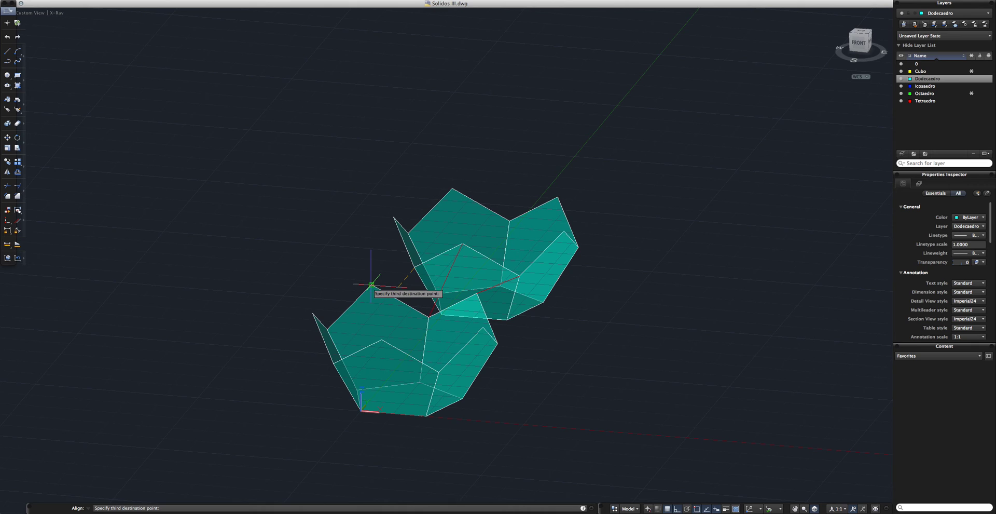
{"action": "left_click", "coordinate": [372, 284]}
{"action": "mouse_move", "coordinate": [560, 335]}
{"action": "middle_mouse_down", "text": "shift"}
{"action": "mouse_move", "coordinate": [535, 306]}
{"action": "mouse_move", "coordinate": [481, 348]}
{"action": "mouse_move", "coordinate": [512, 345]}
{"action": "mouse_move", "coordinate": [527, 329]}
{"action": "mouse_move", "coordinate": [516, 360]}
{"action": "mouse_move", "coordinate": [565, 346]}
{"action": "middle_mouse_up", "text": "shift"}
{"action": "middle_click_drag", "start_coordinate": [366, 319], "coordinate": [453, 250]}
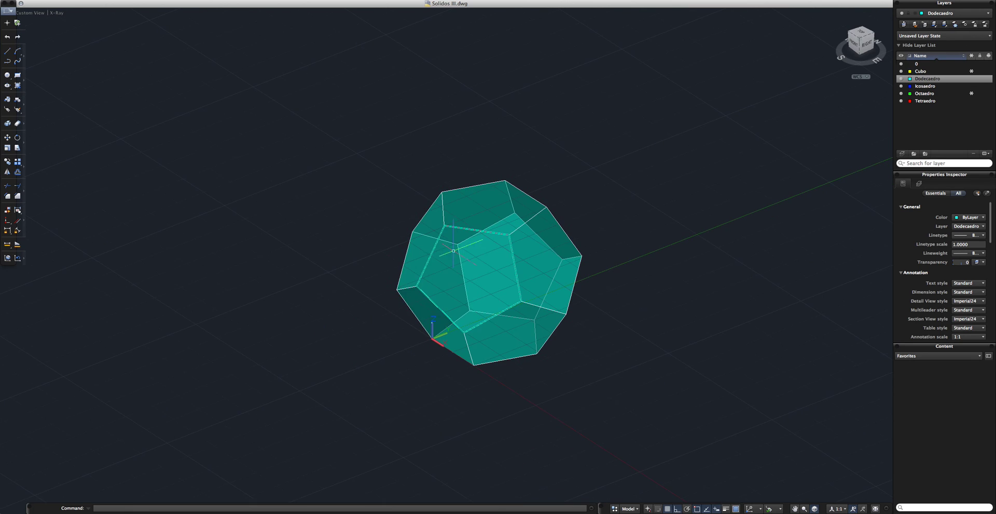
Set the viewport to the Shaded visual style and Perspective view
{"action": "left_click", "coordinate": [57, 14]}
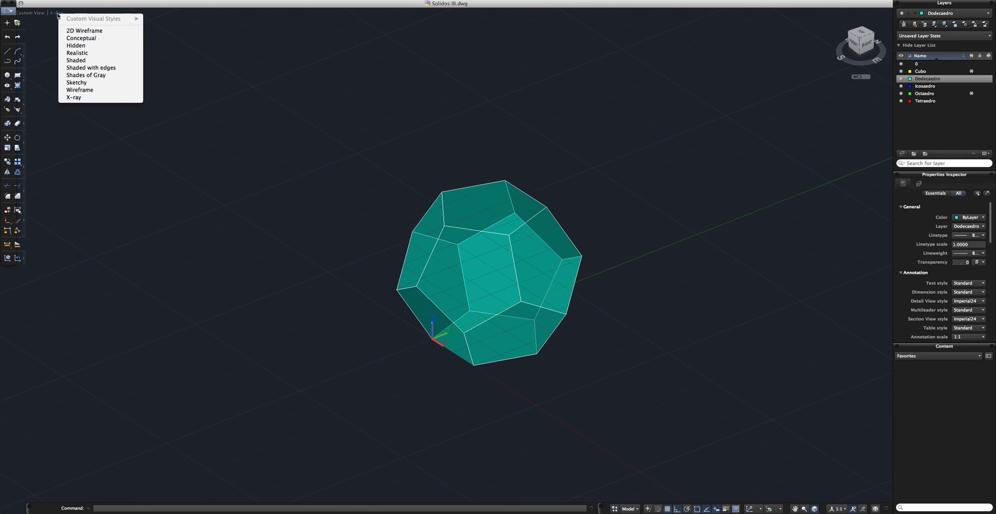
{"action": "left_click", "coordinate": [75, 60]}
{"action": "left_click", "coordinate": [31, 14]}
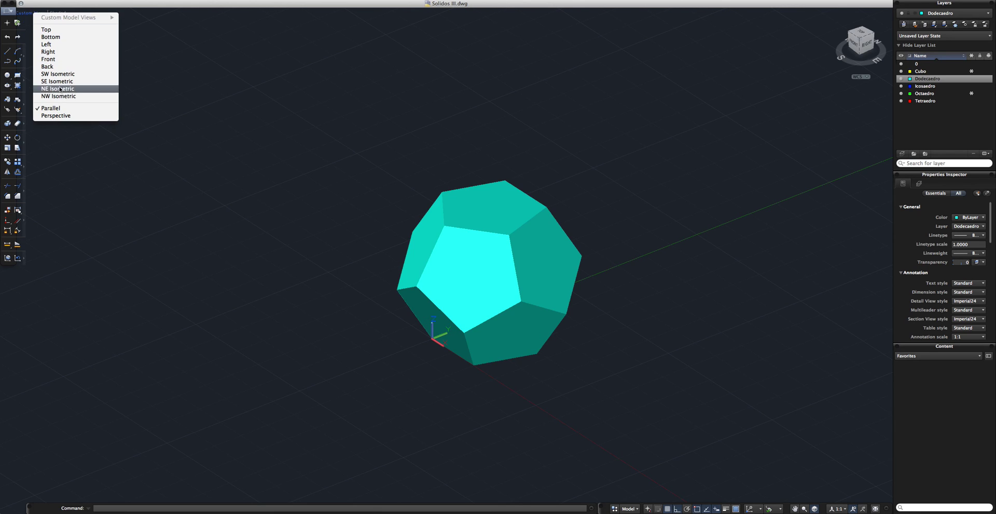
{"action": "left_click", "coordinate": [56, 116]}
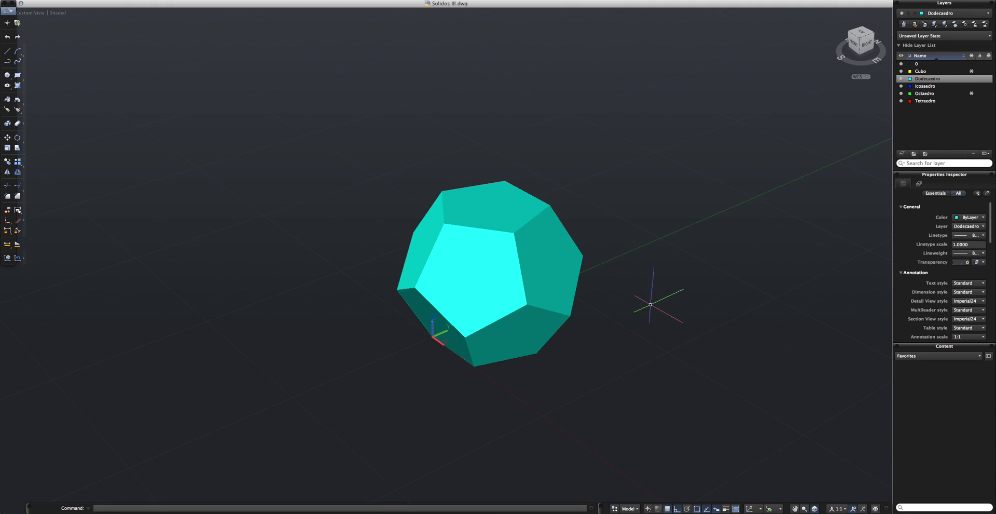
{"action": "mouse_move", "coordinate": [651, 305]}
{"action": "left_mouse_down", "text": "shift"}
{"action": "mouse_move", "coordinate": [658, 263]}
{"action": "mouse_move", "coordinate": [679, 269]}
{"action": "mouse_move", "coordinate": [641, 275]}
{"action": "left_mouse_up", "text": "shift"}
{"action": "mouse_move", "coordinate": [643, 311]}
{"action": "left_mouse_down", "text": "shift"}
{"action": "mouse_move", "coordinate": [567, 296]}
{"action": "mouse_move", "coordinate": [393, 316]}
{"action": "mouse_move", "coordinate": [365, 338]}
{"action": "mouse_move", "coordinate": [609, 382]}
{"action": "mouse_move", "coordinate": [698, 353]}
{"action": "mouse_move", "coordinate": [729, 386]}
{"action": "mouse_move", "coordinate": [734, 348]}
{"action": "mouse_move", "coordinate": [699, 334]}
{"action": "left_mouse_up", "text": "shift"}
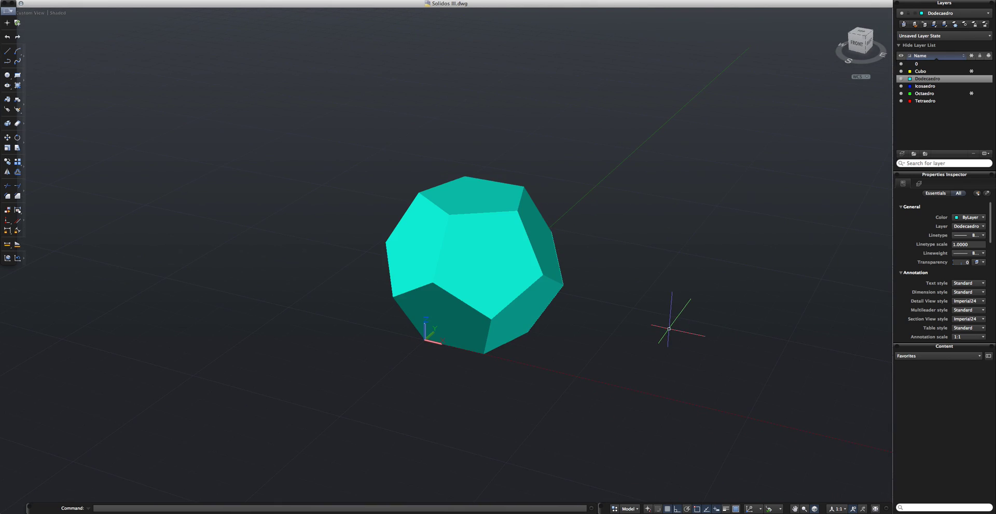